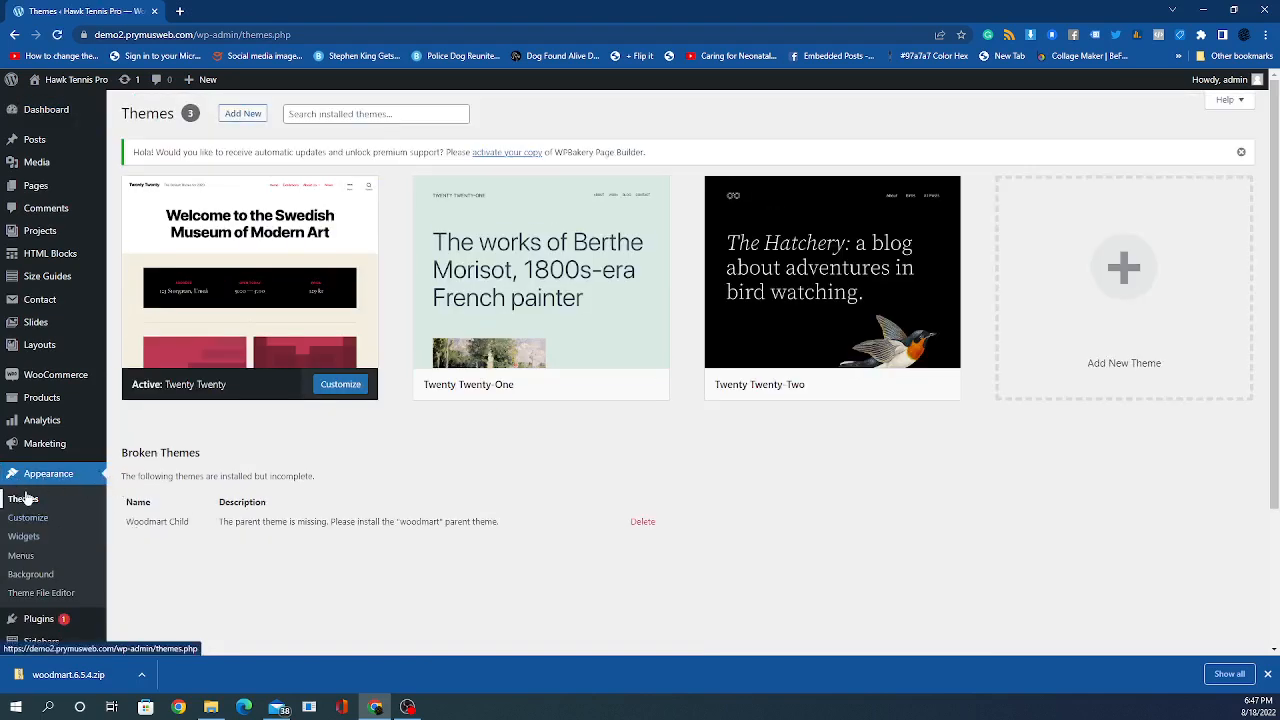
# Browse the popular themes available in the Add Themes directory, including the installed ones.
pyautogui.click(247, 114)
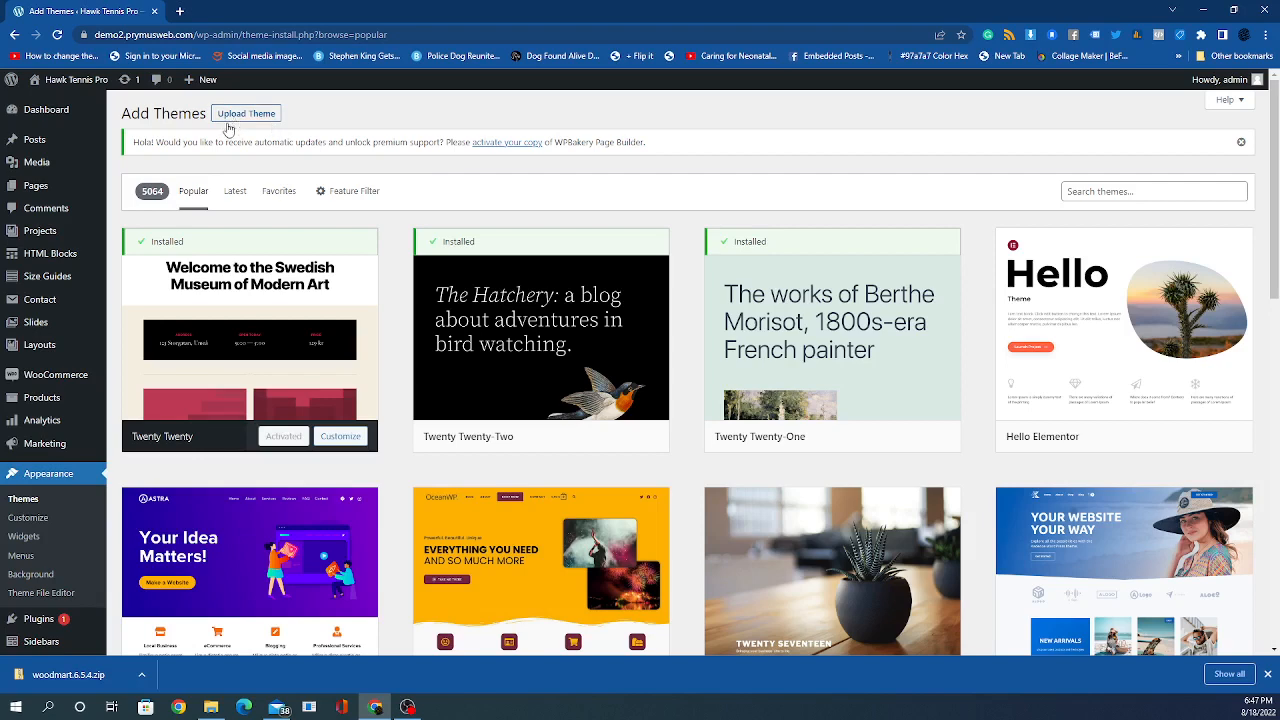
pyautogui.click(17, 509)
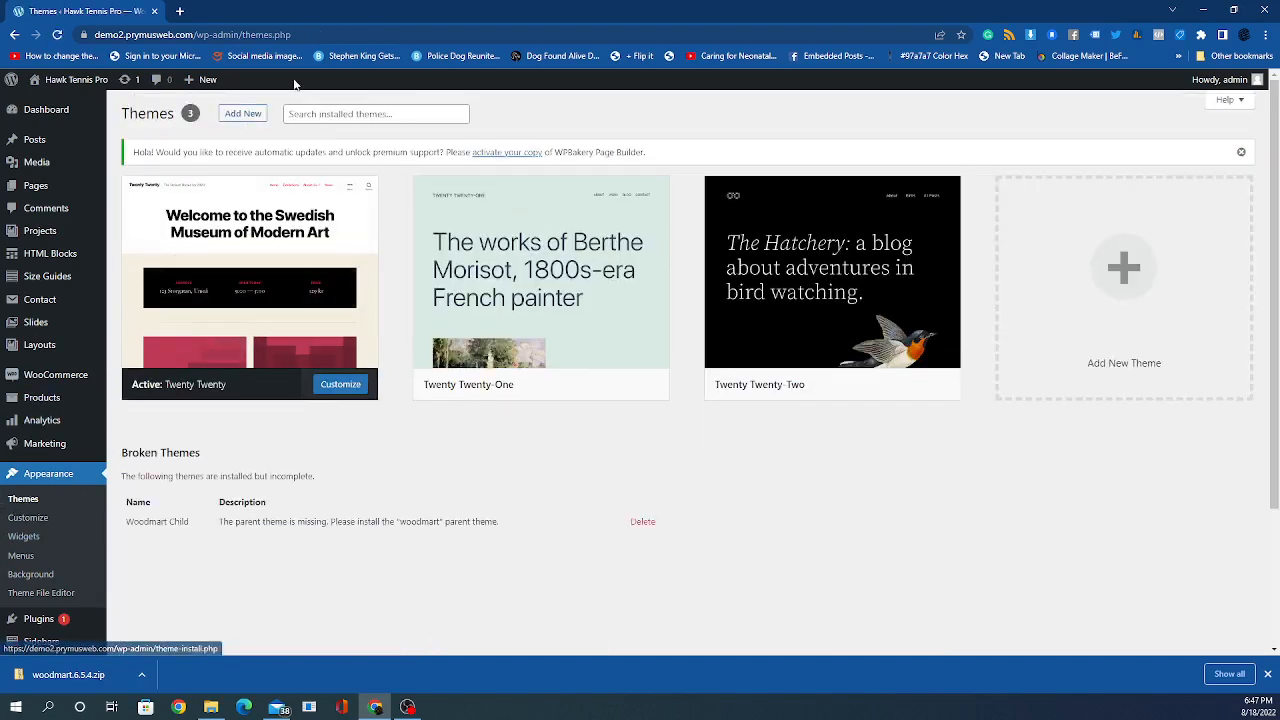
pyautogui.click(243, 114)
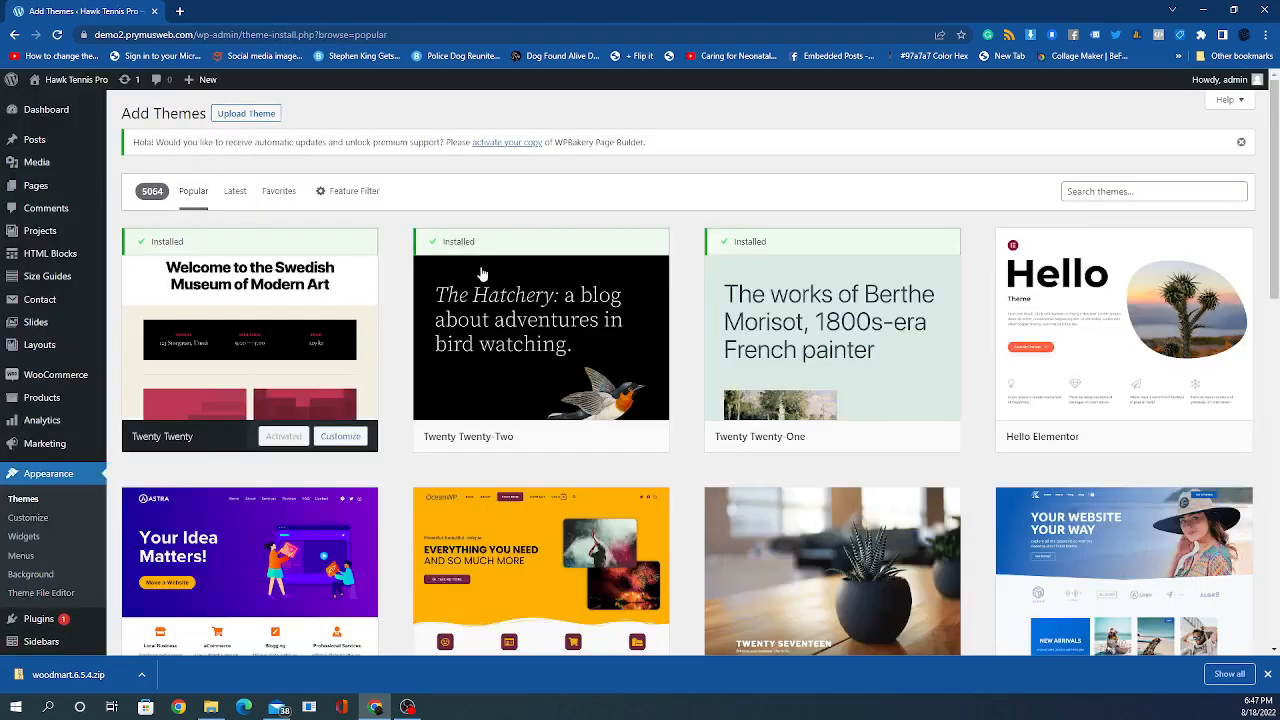
pyautogui.moveTo(560, 300)
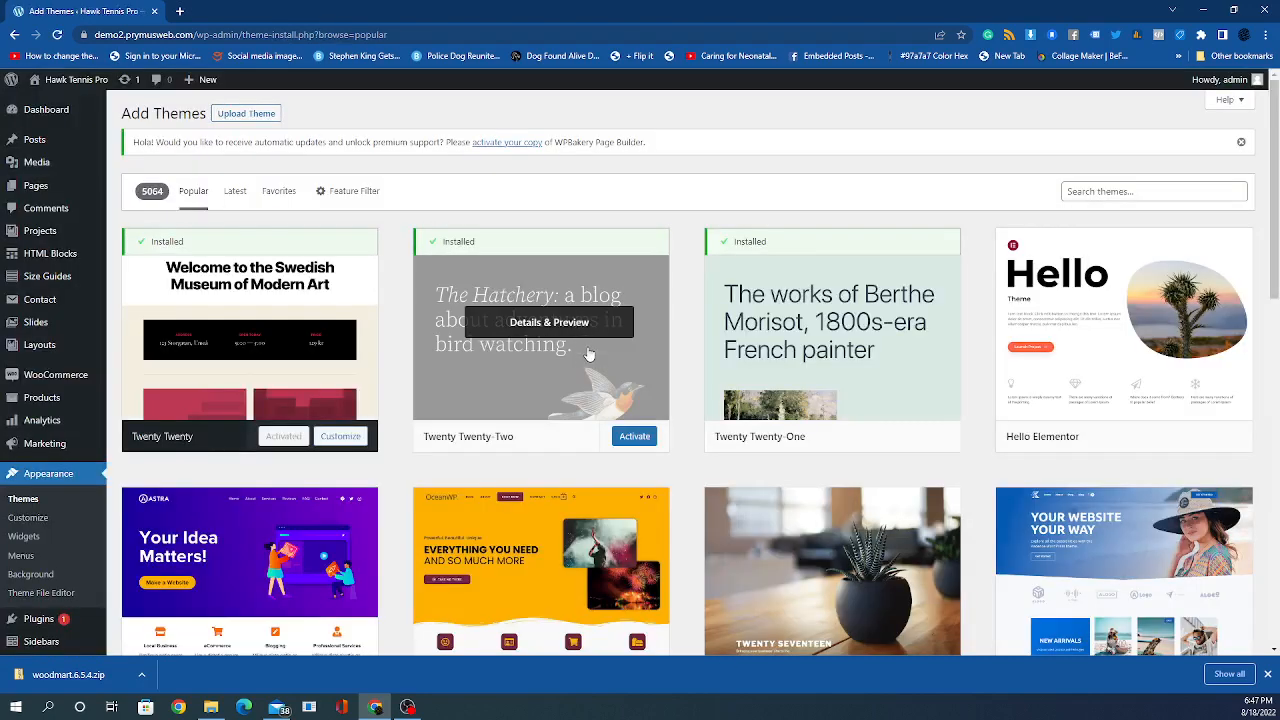
pyautogui.moveTo(850, 357)
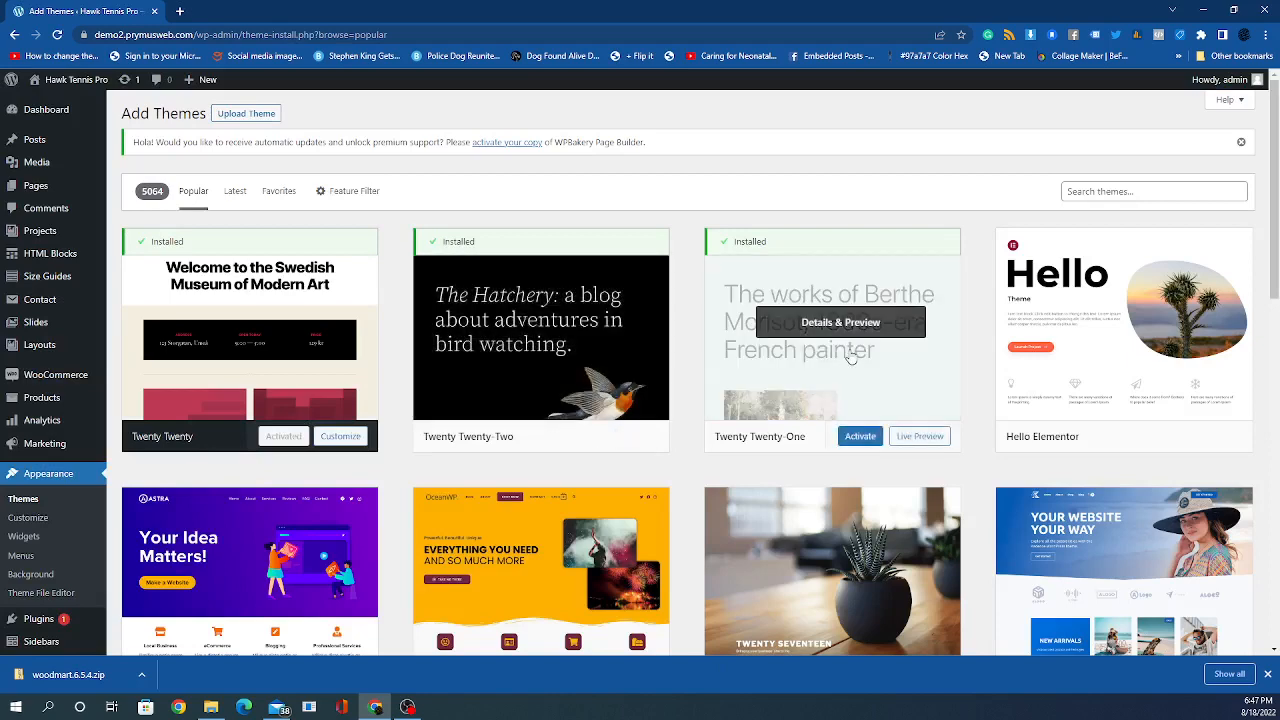
pyautogui.scroll(-3, 850, 357)
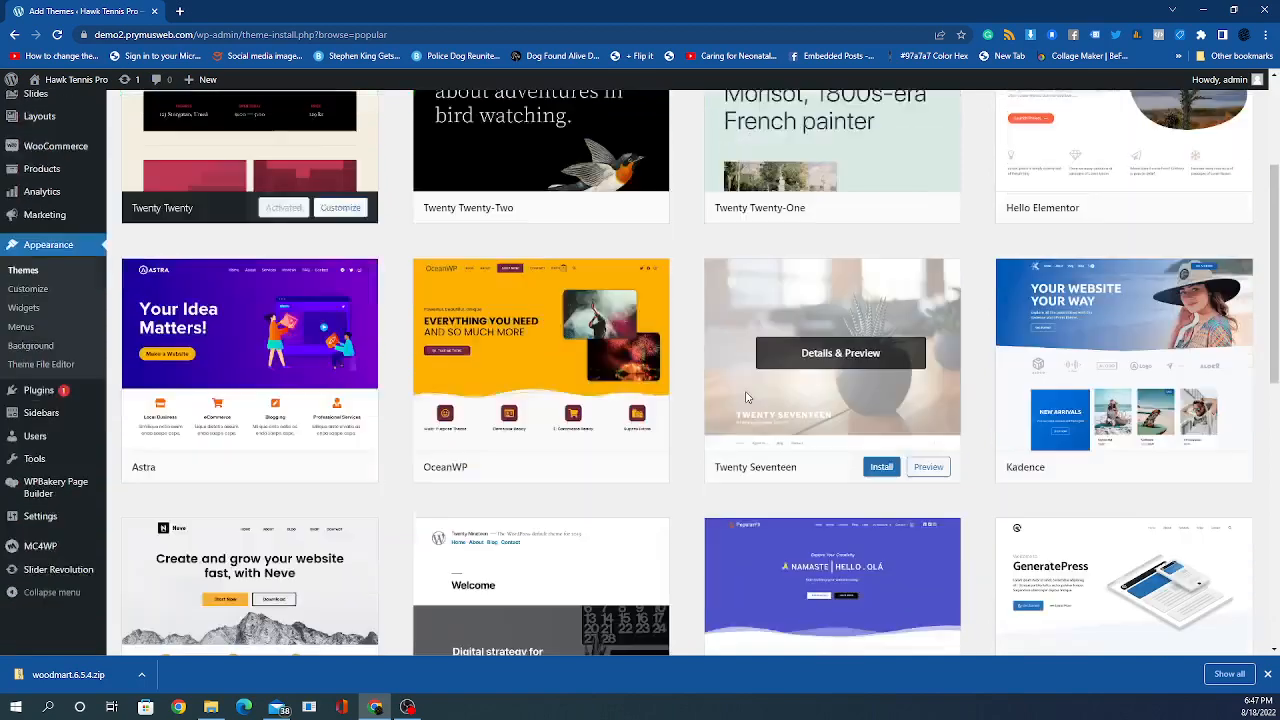
pyautogui.scroll(3, 748, 397)
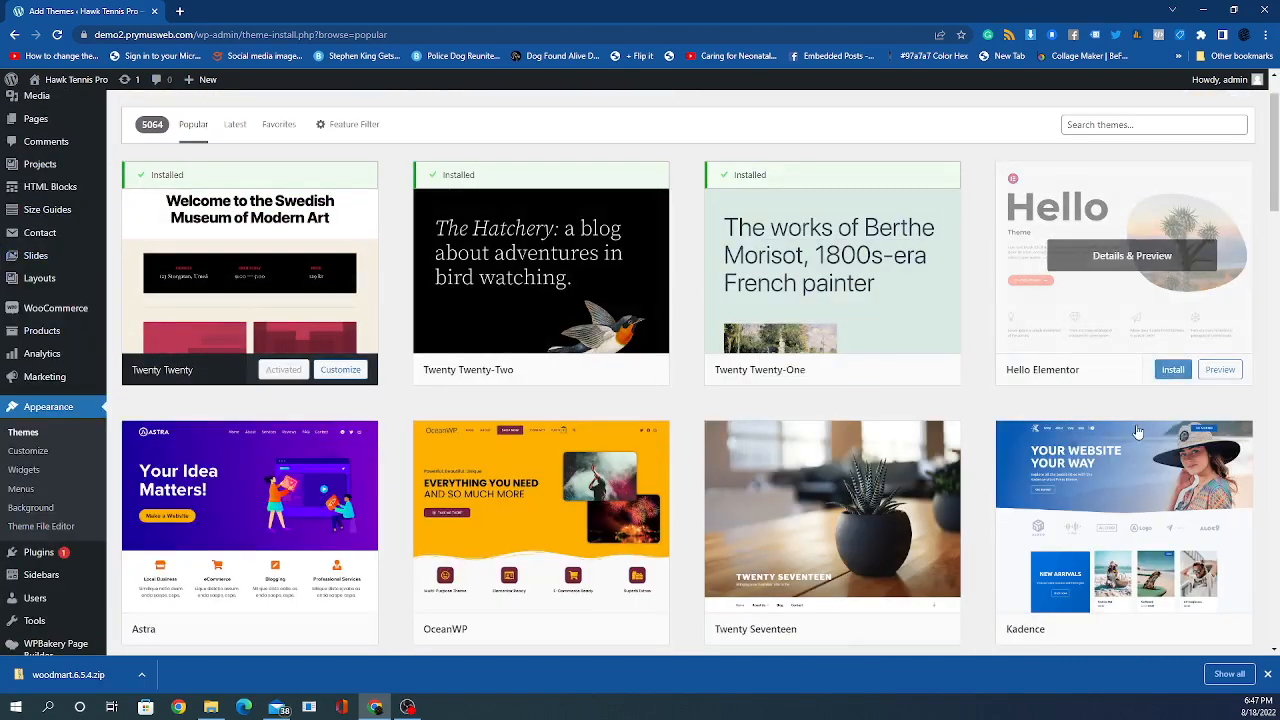
pyautogui.scroll(-2, 1052, 435)
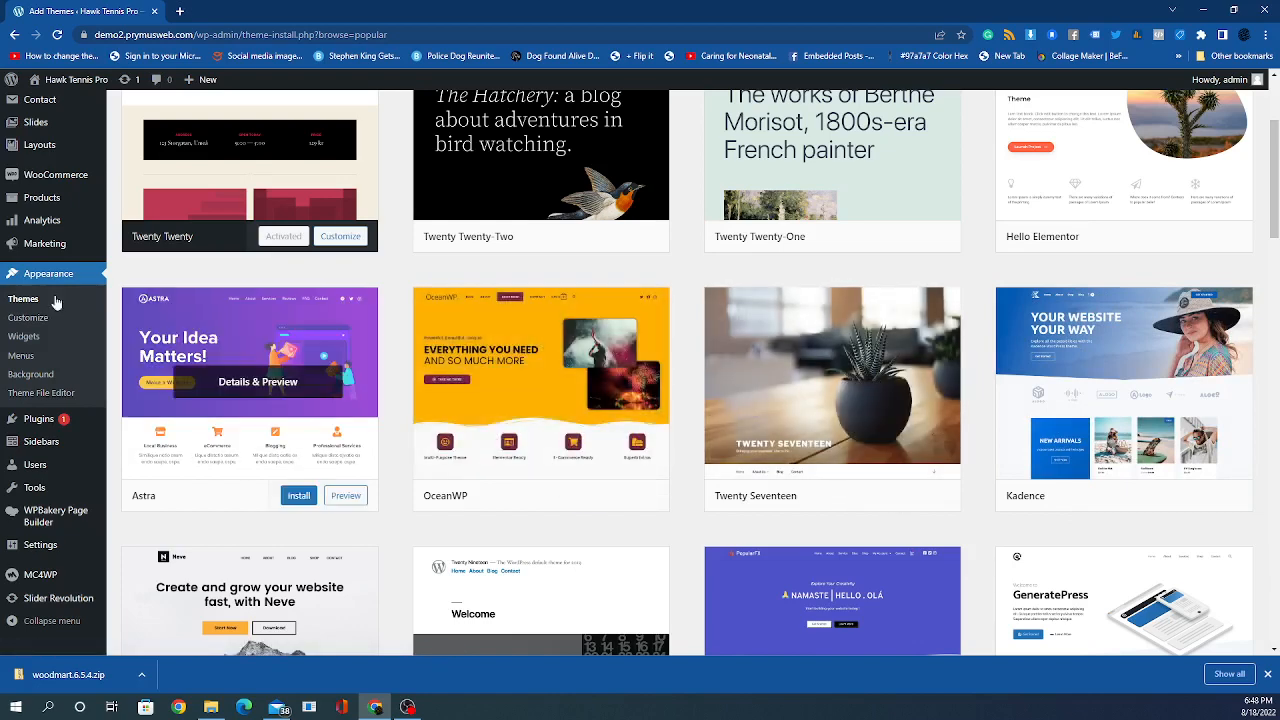
pyautogui.scroll(2, 95, 302)
# Open the Hawk Tennis Pro site in a new tab and examine its front page from header to footer.
pyautogui.rightClick(84, 82)
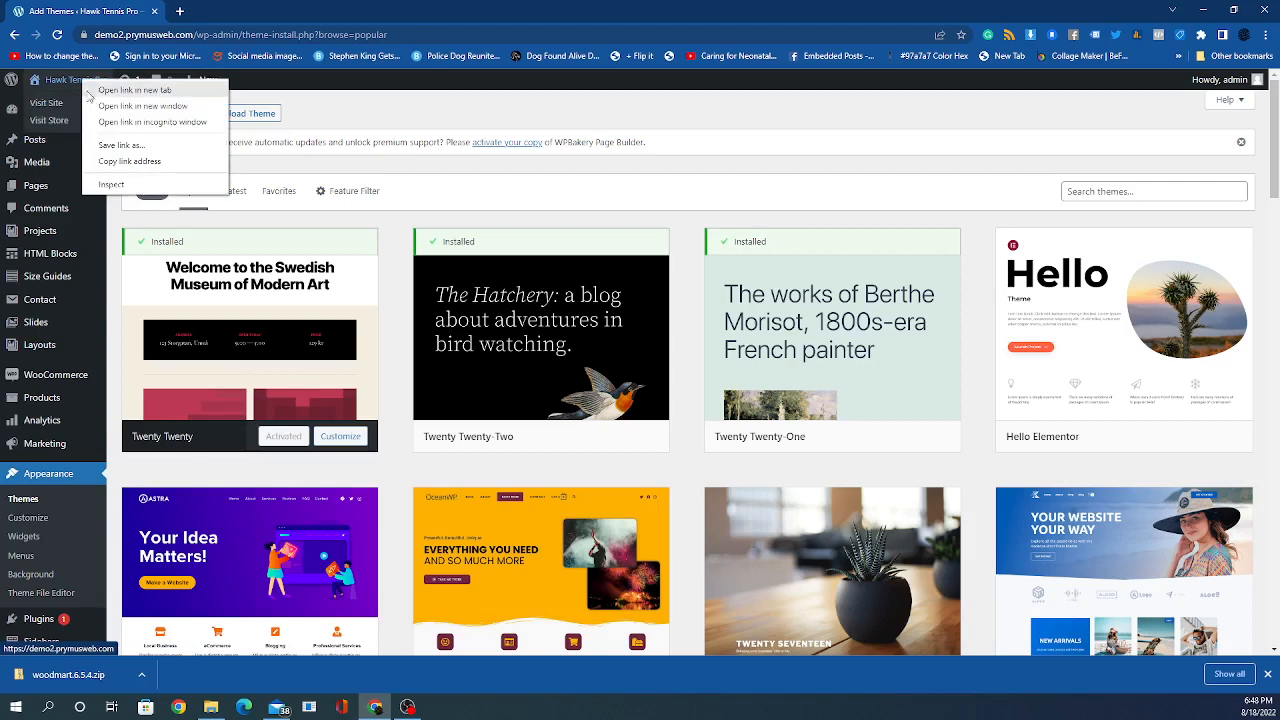
pyautogui.click(94, 92)
pyautogui.click(248, 10)
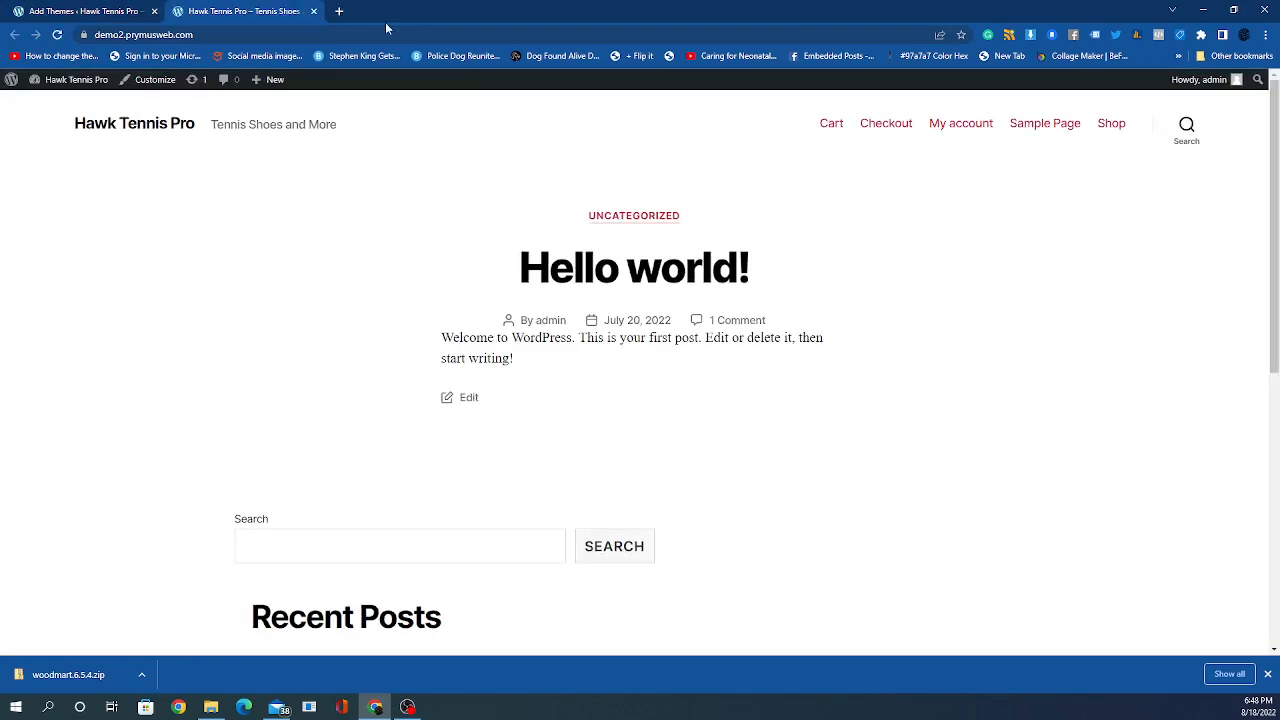
pyautogui.scroll(-3, 555, 438)
pyautogui.scroll(3, 555, 438)
pyautogui.click(59, 35)
pyautogui.scroll(-5, 458, 238)
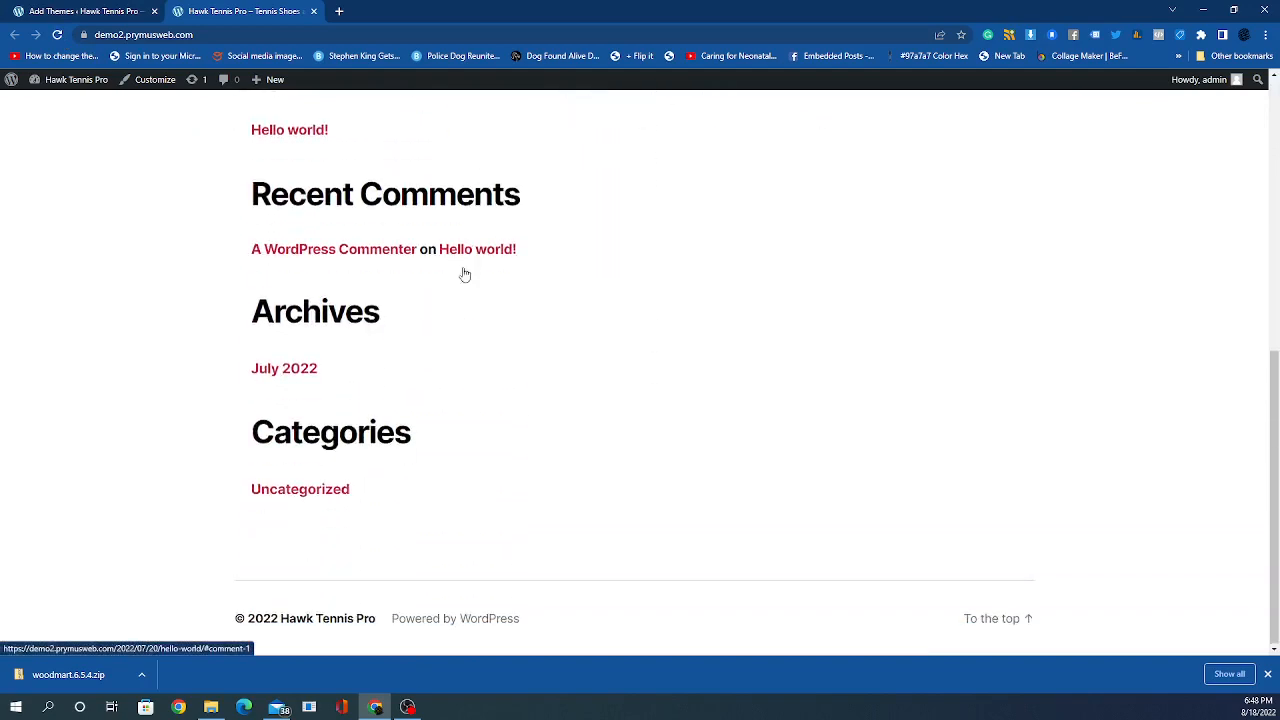
pyautogui.scroll(5, 463, 274)
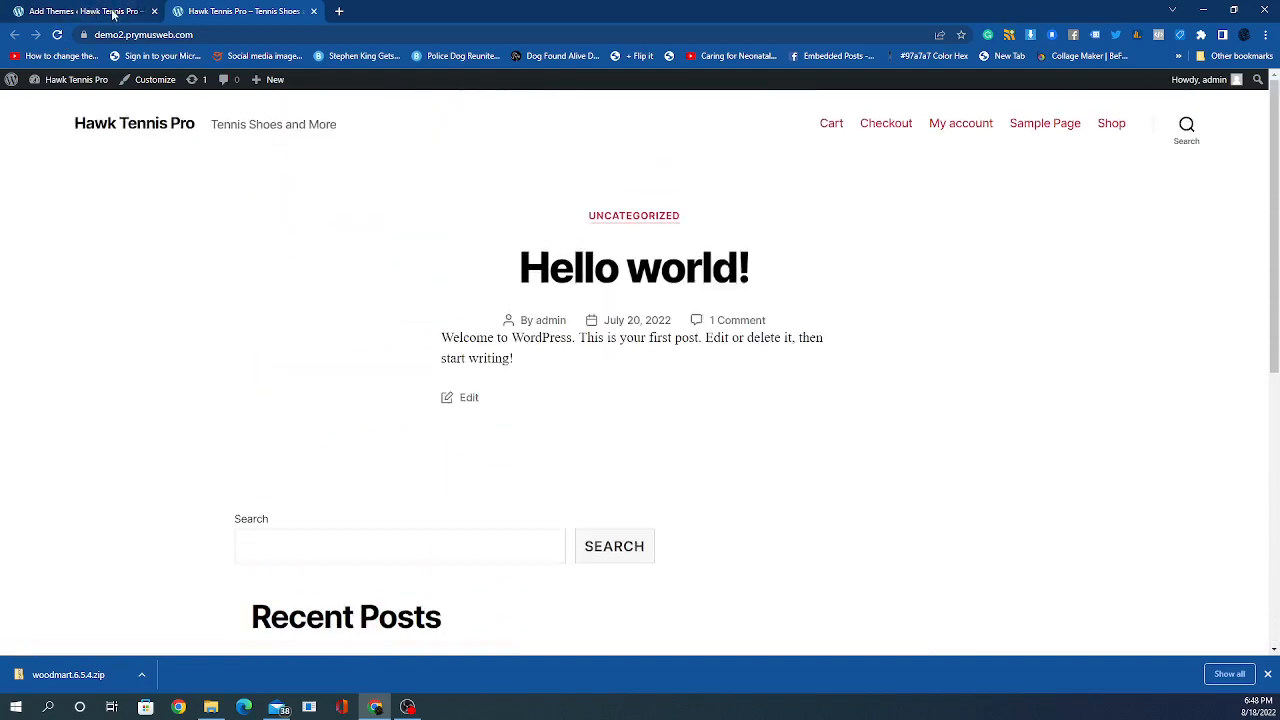
# Return to the Add Themes page and activate the Twenty Twenty-Two theme.
pyautogui.click(85, 11)
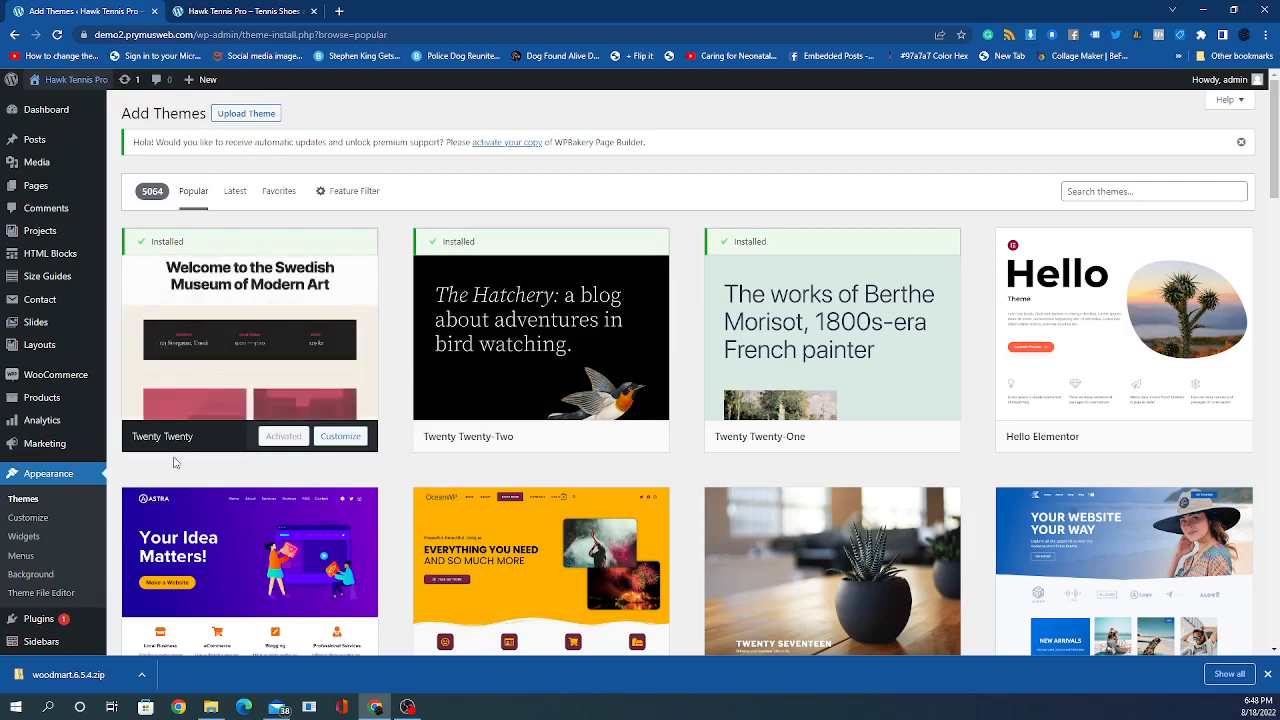
pyautogui.moveTo(174, 449)
pyautogui.moveTo(430, 435)
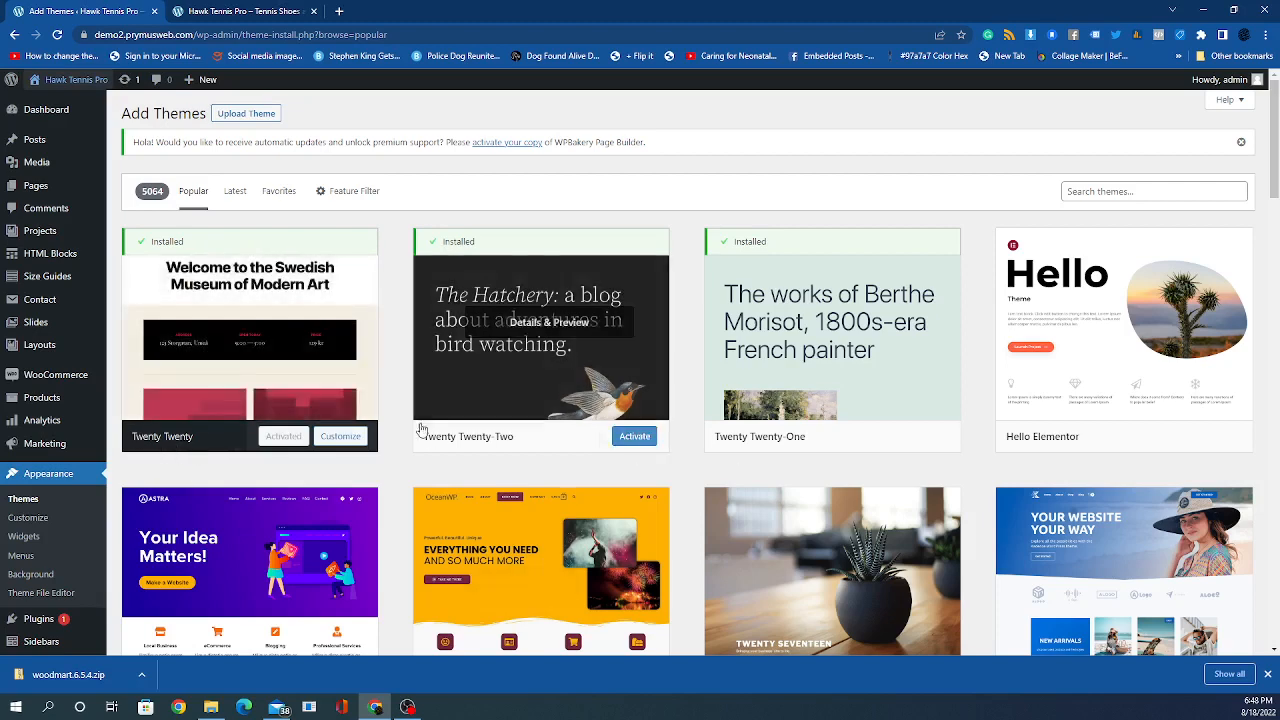
pyautogui.click(636, 437)
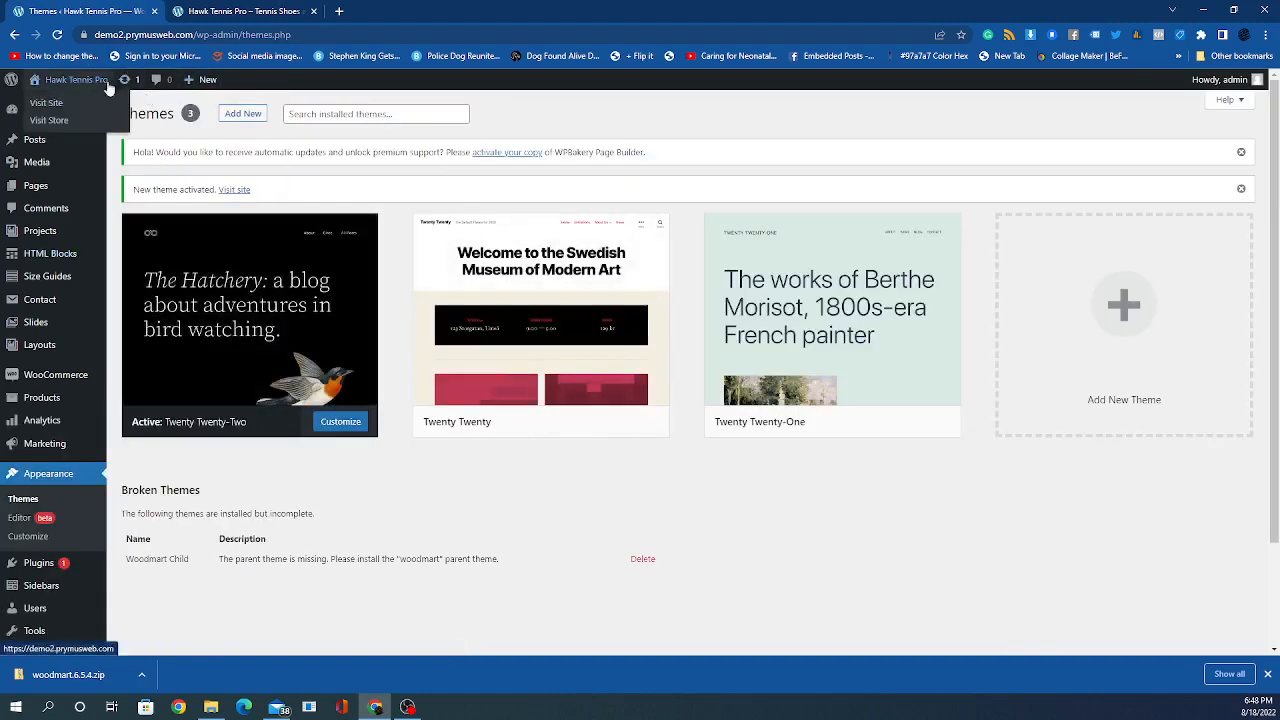
# Reload the live site and examine how the front page looks with the Twenty Twenty-Two theme.
pyautogui.click(223, 11)
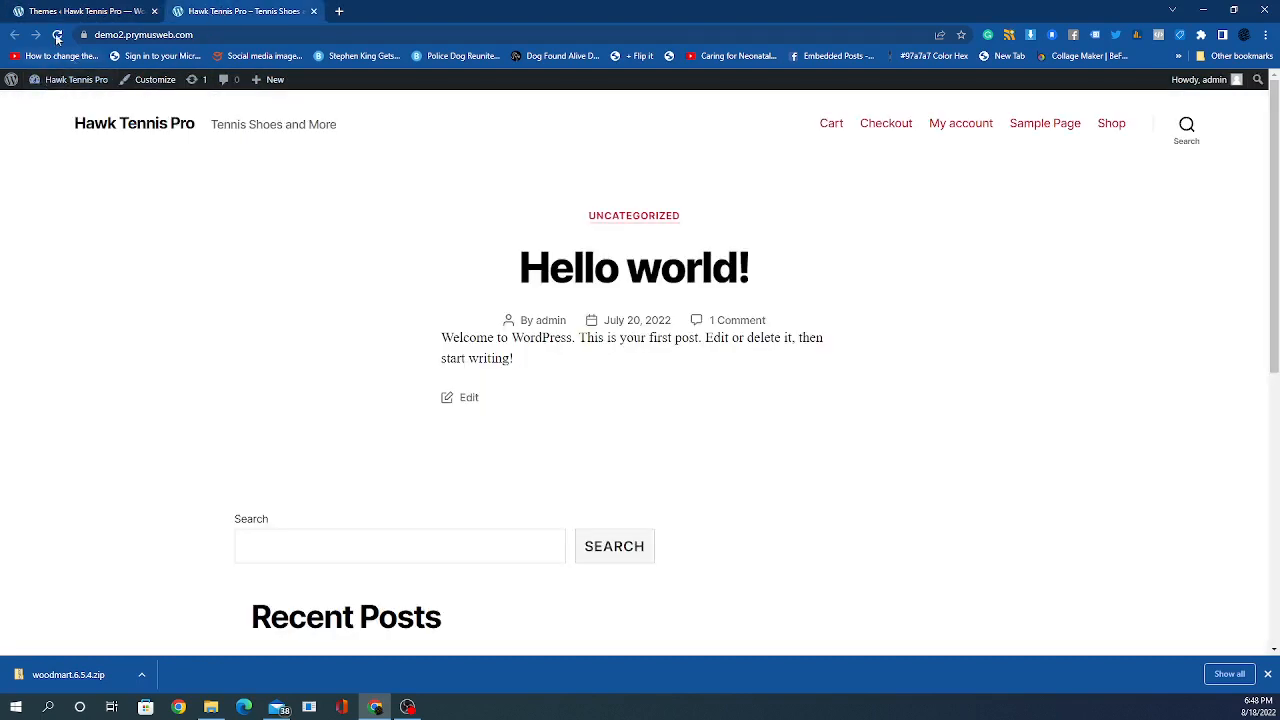
pyautogui.click(57, 34)
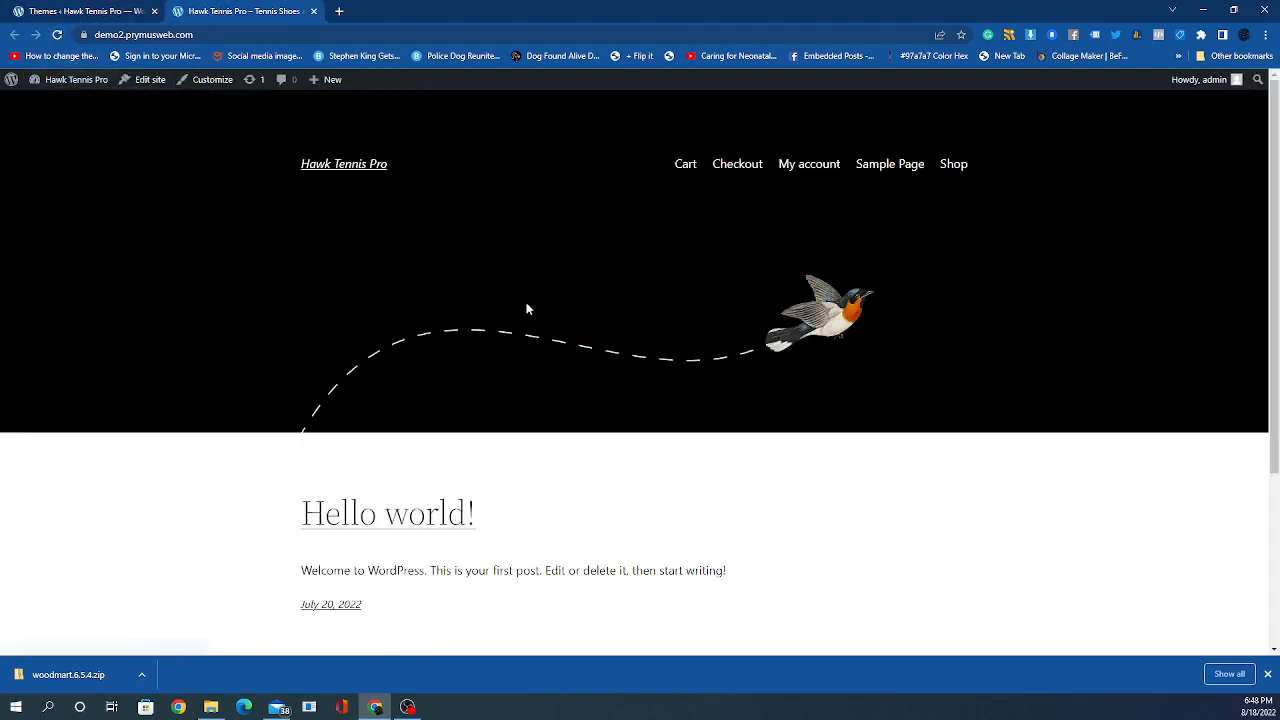
pyautogui.scroll(-2, 722, 290)
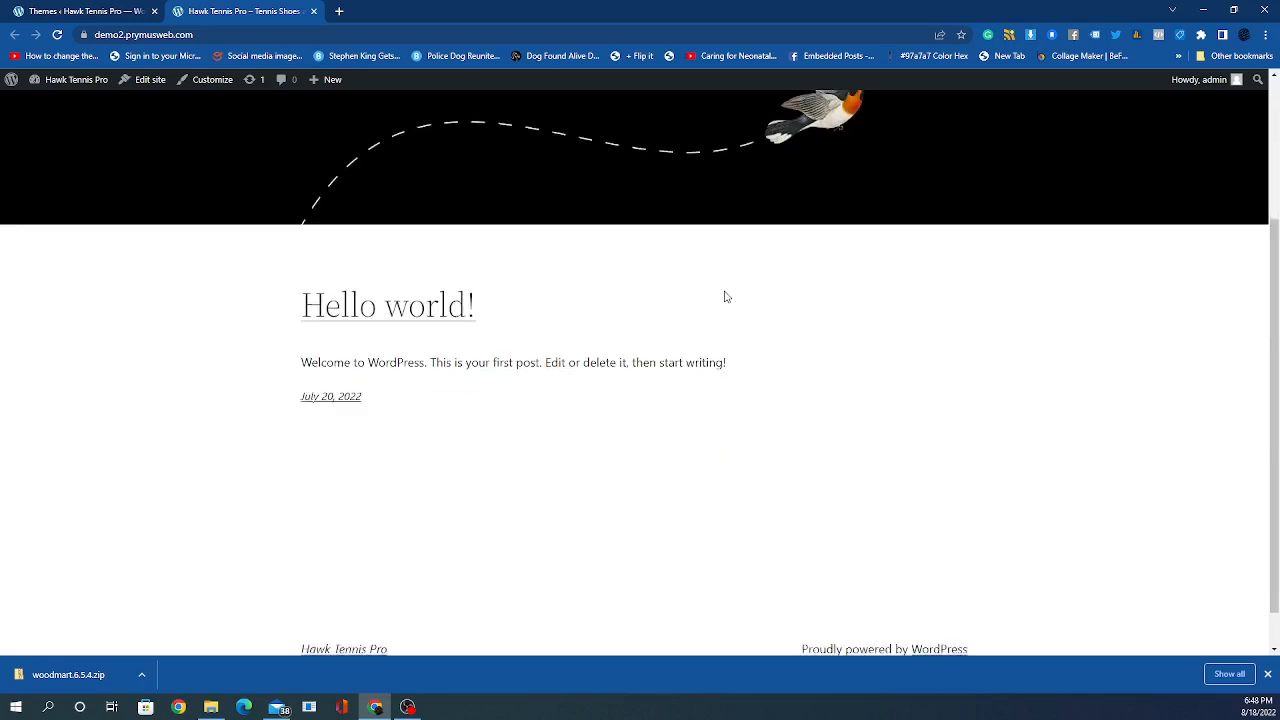
pyautogui.scroll(2, 723, 294)
pyautogui.scroll(-2, 481, 334)
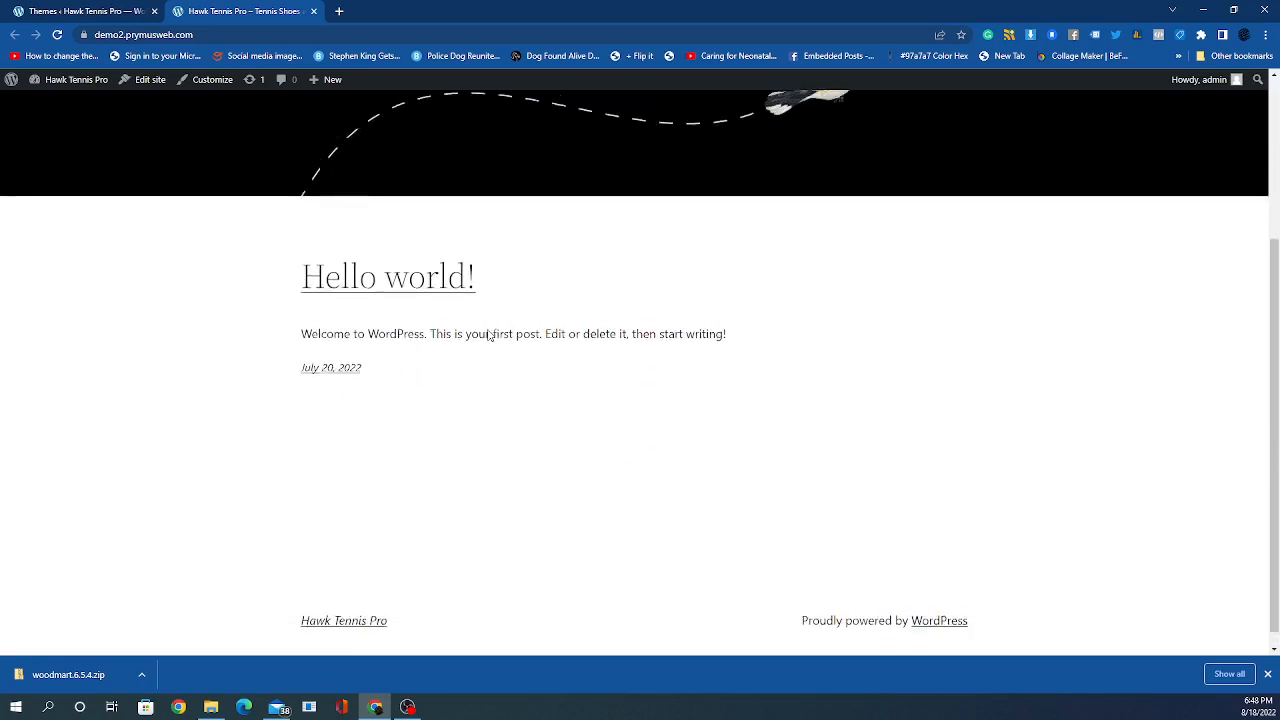
pyautogui.scroll(2, 490, 333)
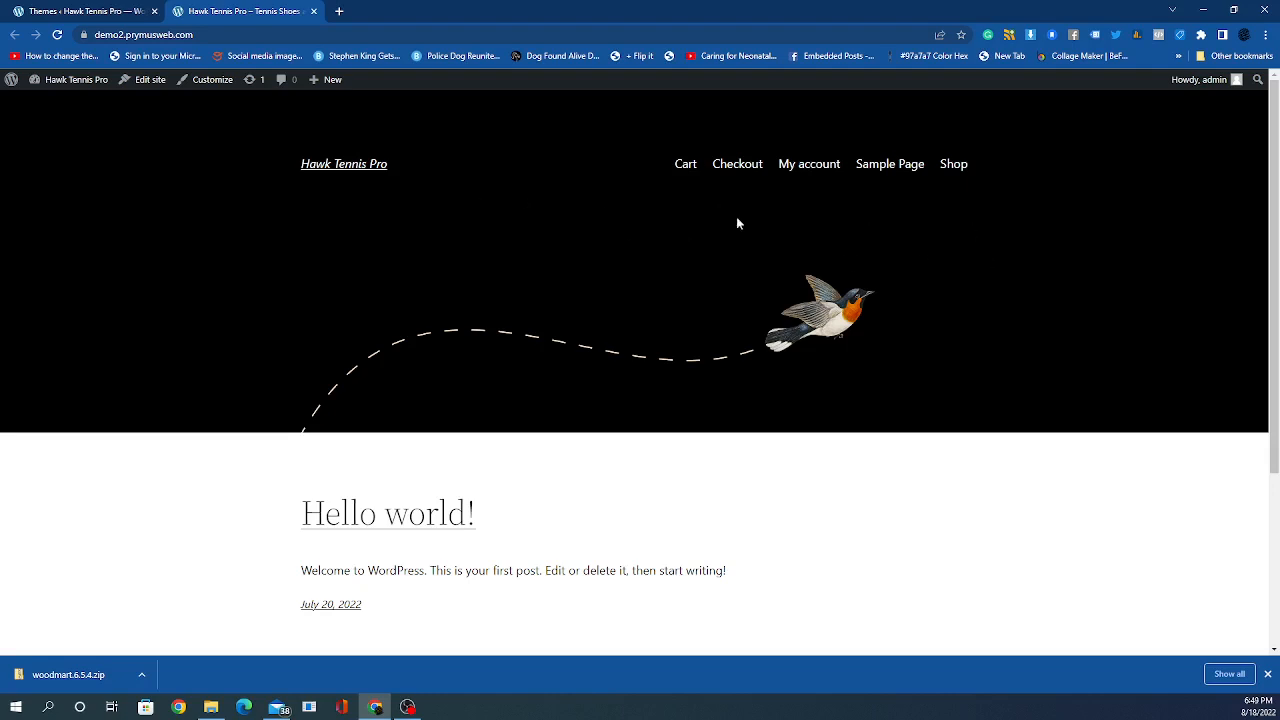
pyautogui.scroll(-2, 981, 397)
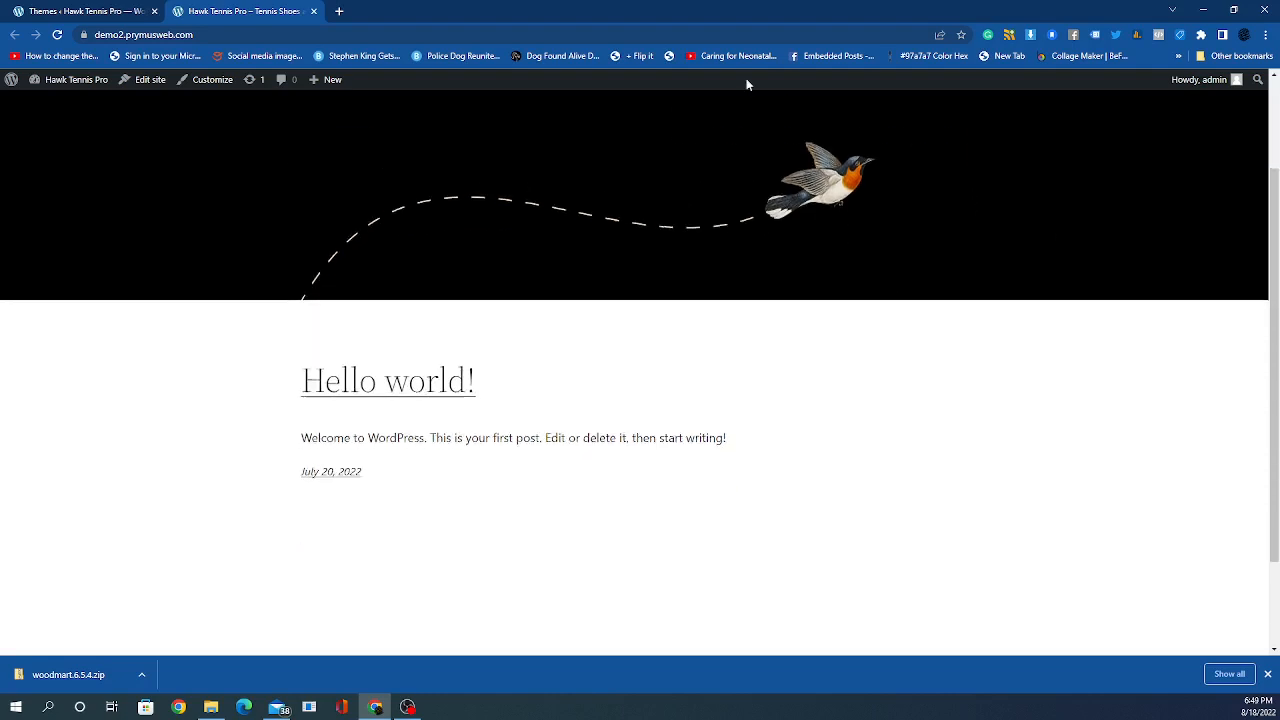
pyautogui.scroll(2, 748, 80)
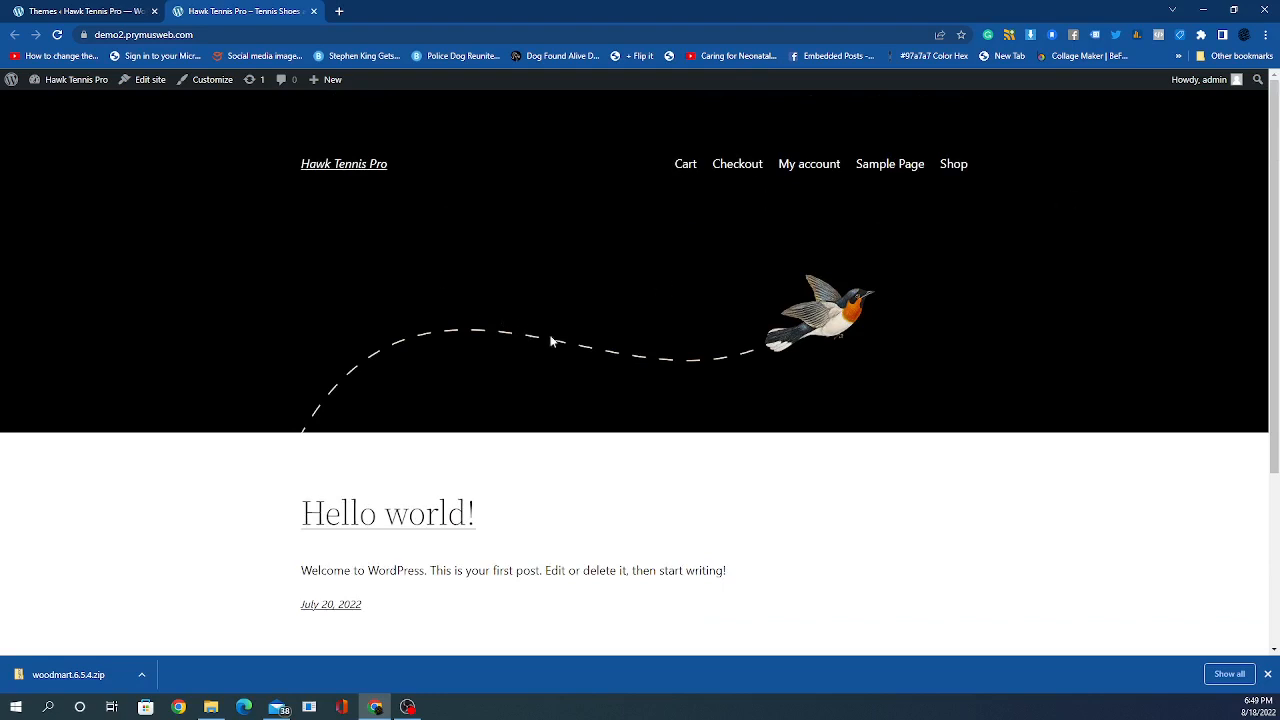
# Back in the site admin, upload the woodmart.6.5.4 zip from the Downloads folder as a new theme and install it.
pyautogui.click(73, 12)
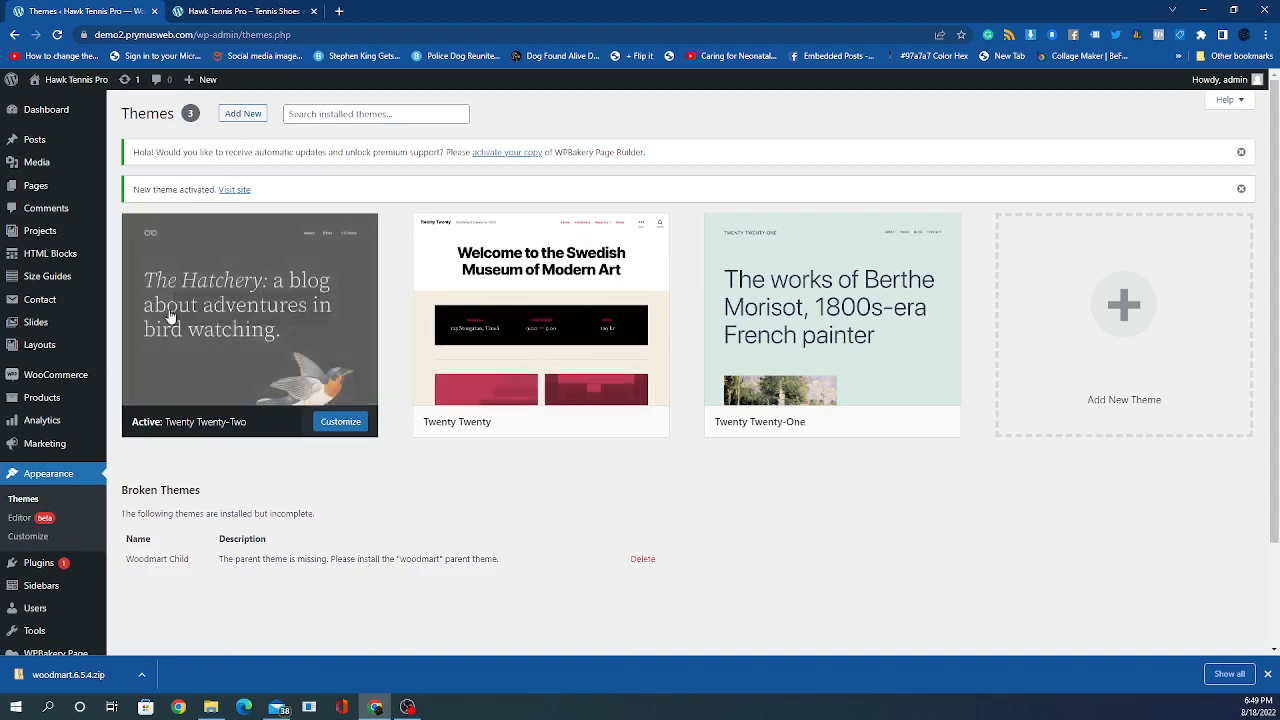
pyautogui.click(241, 117)
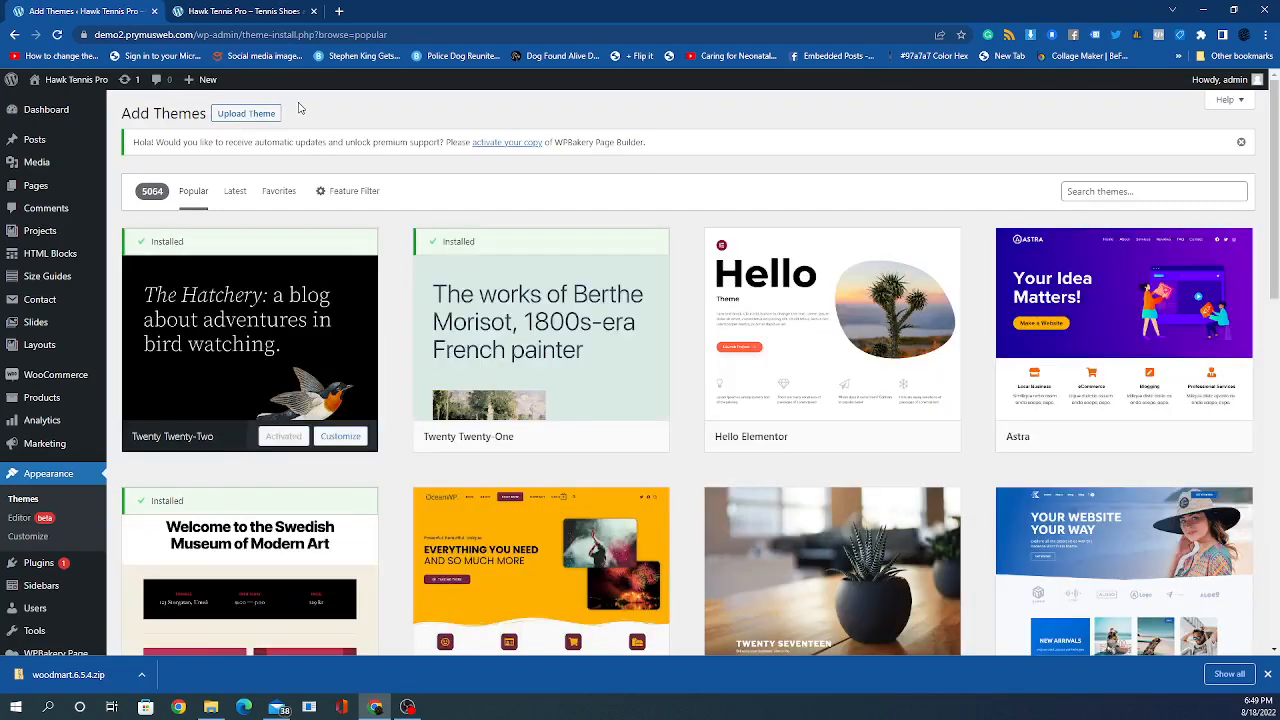
pyautogui.click(260, 120)
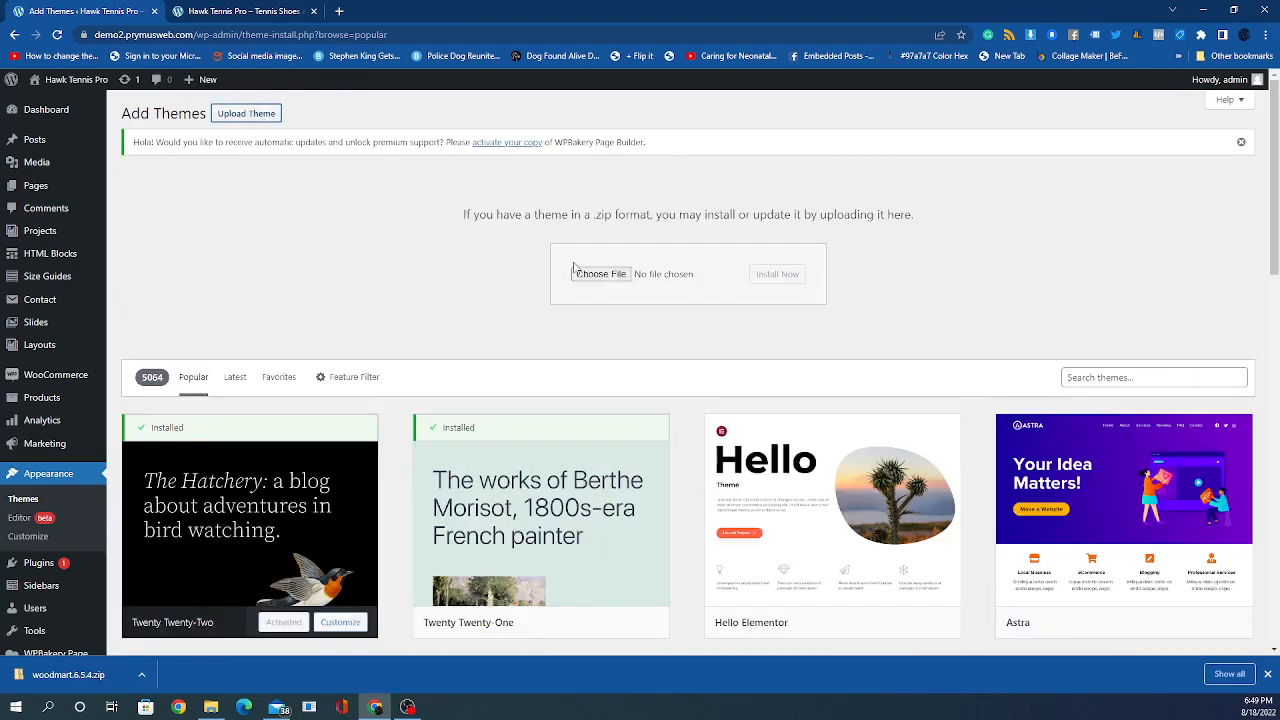
pyautogui.click(603, 276)
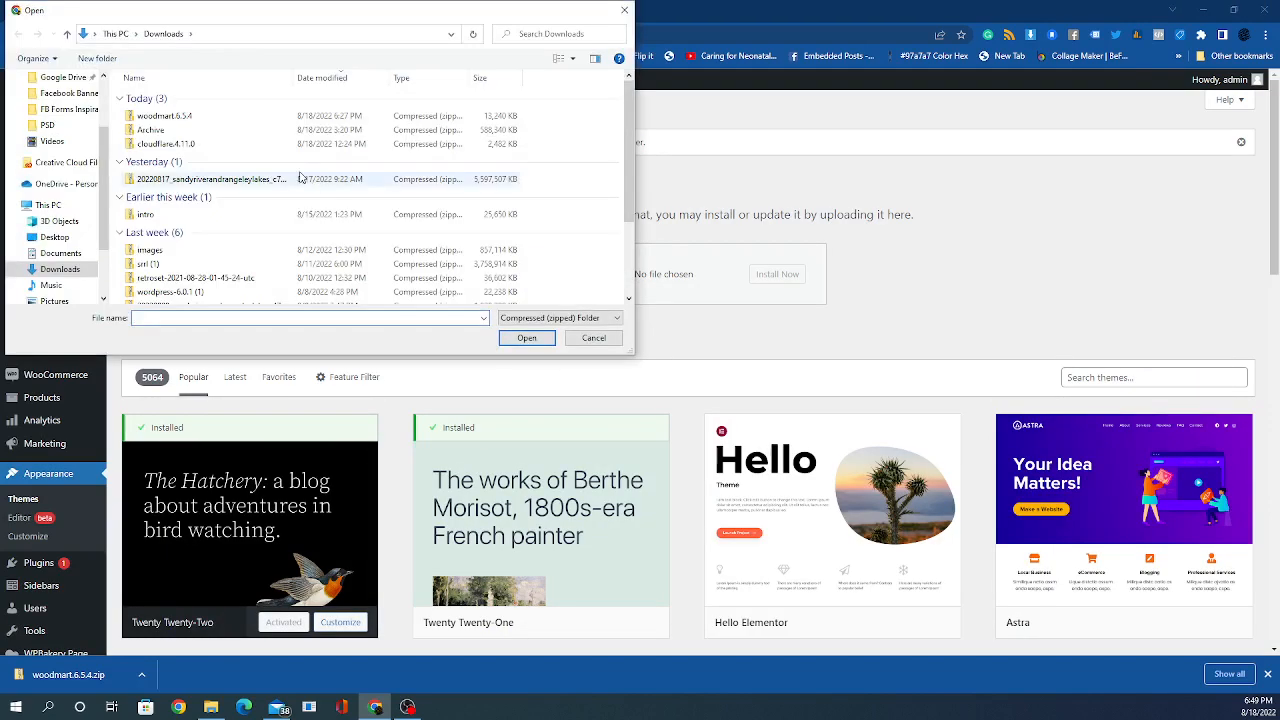
pyautogui.click(215, 117)
pyautogui.click(535, 340)
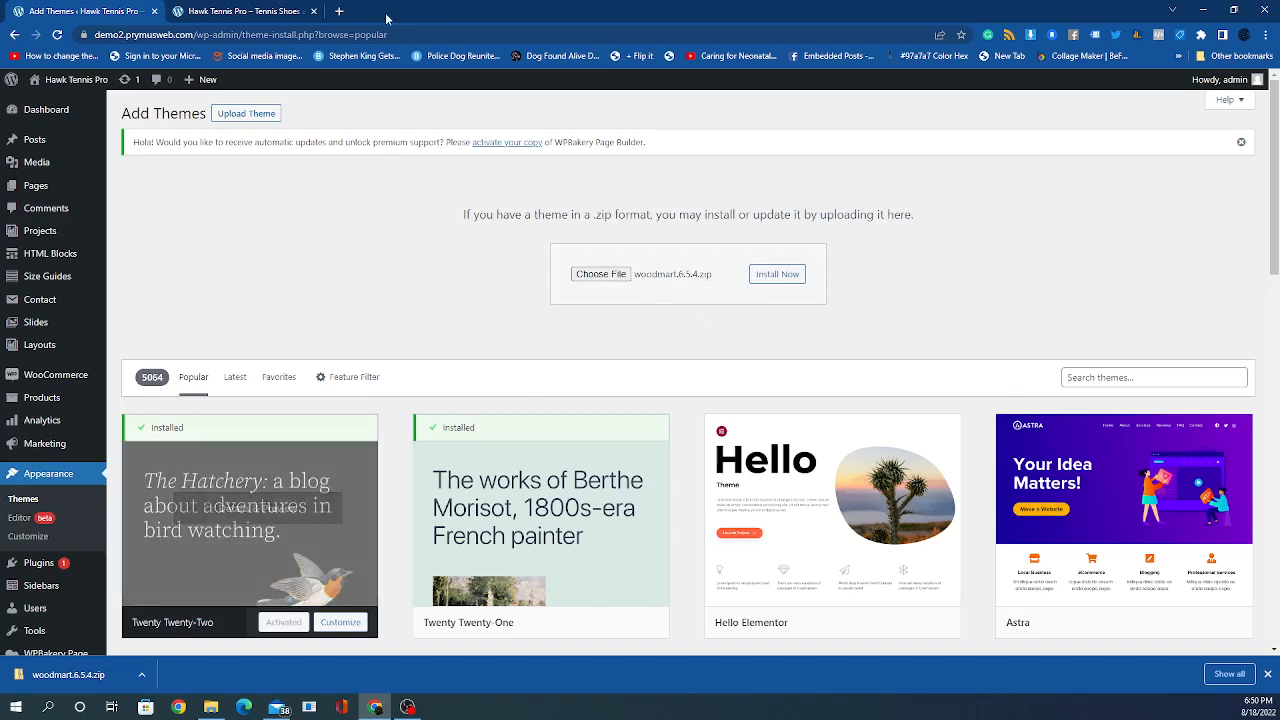
pyautogui.click(779, 276)
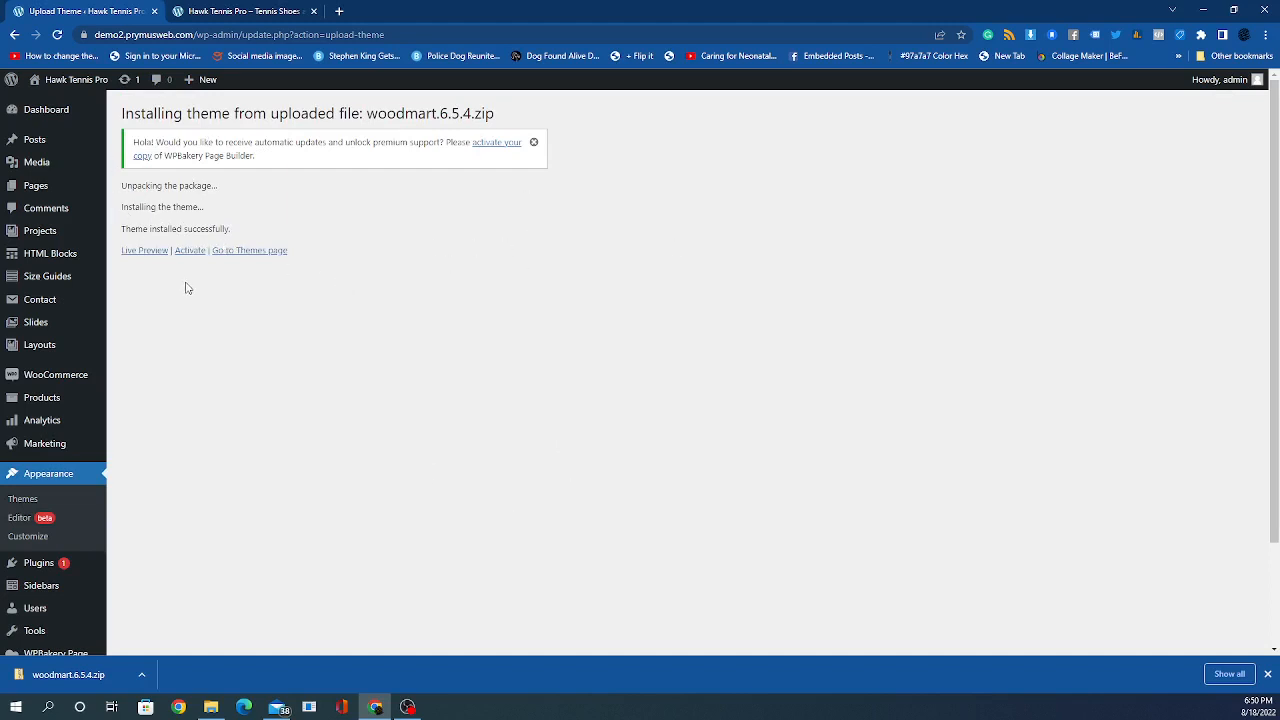
# Review the installation log and activate the uploaded Woodmart theme.
pyautogui.moveTo(125, 186); pyautogui.dragTo(307, 224)
pyautogui.click(306, 224)
pyautogui.click(192, 252)
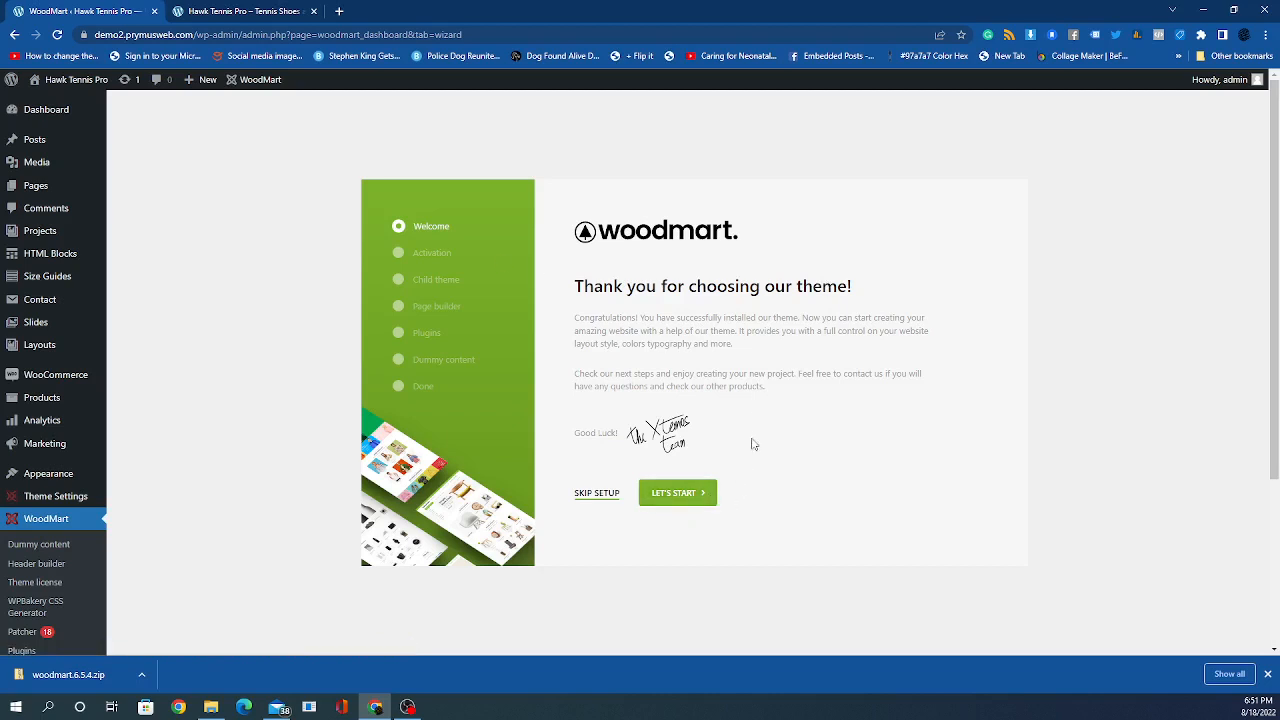
# Start the Woodmart setup wizard, pass the license activation stage, and install the child theme.
pyautogui.click(692, 497)
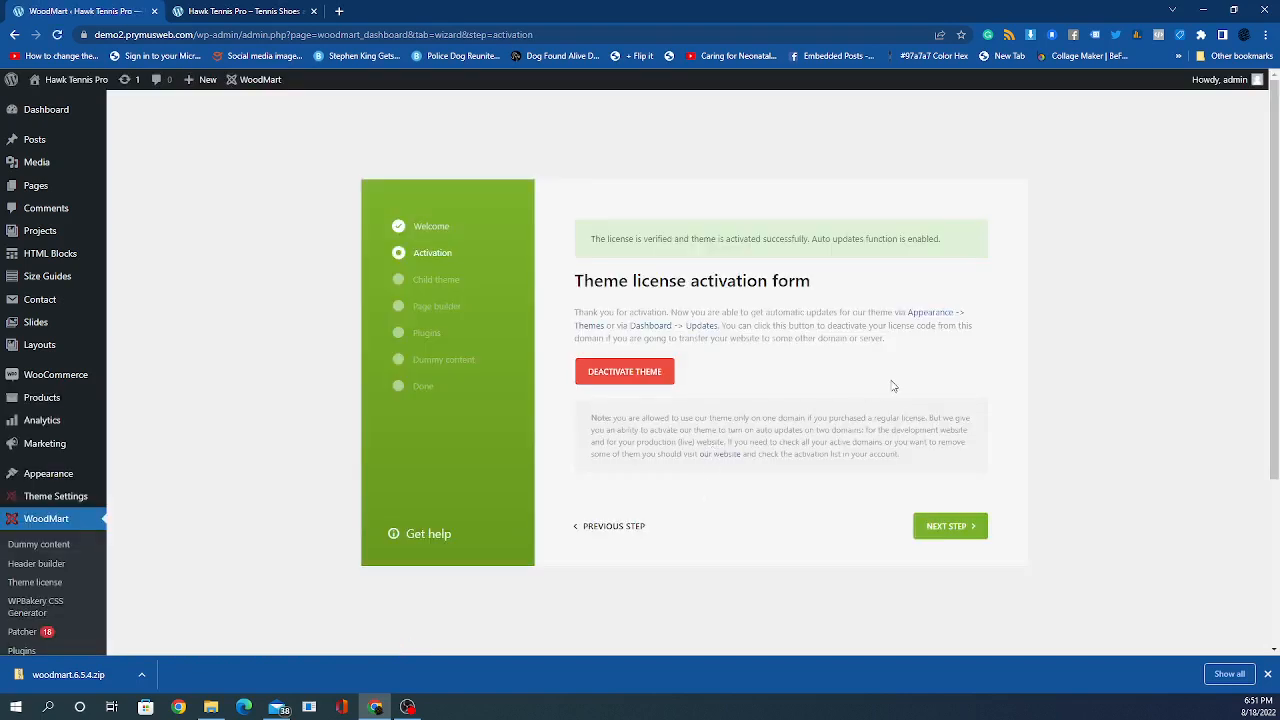
pyautogui.click(948, 535)
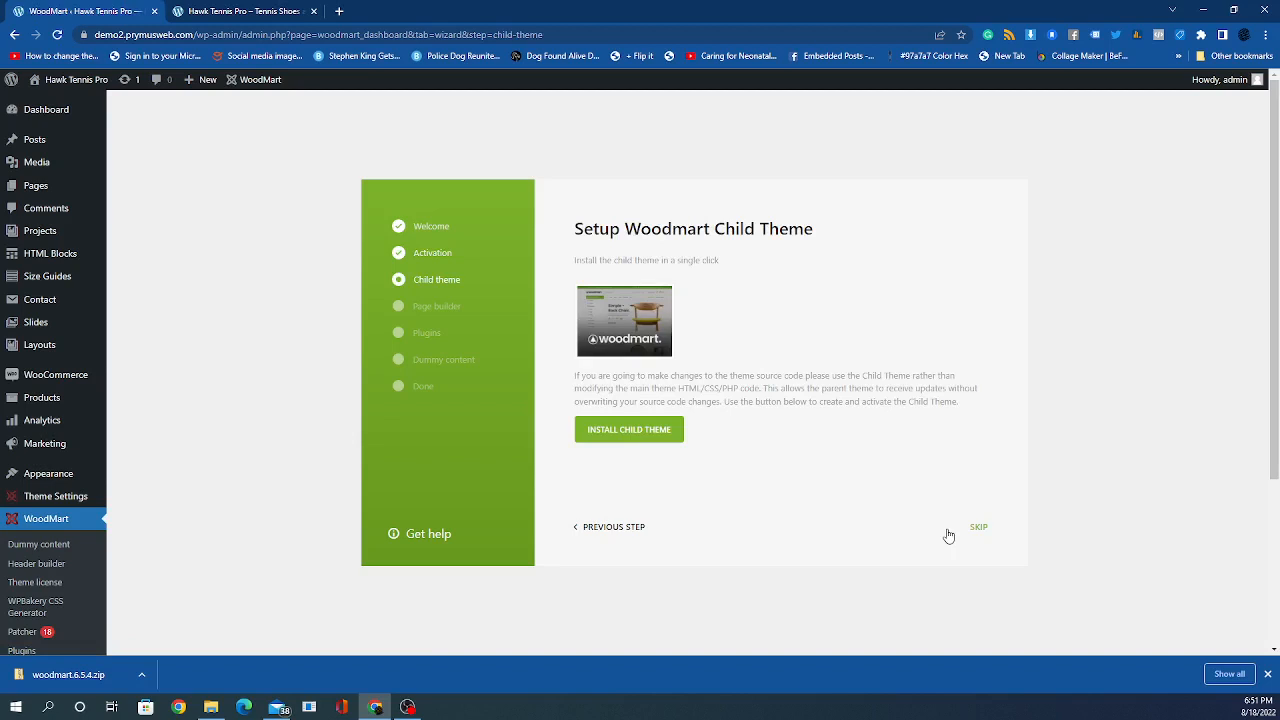
pyautogui.click(656, 431)
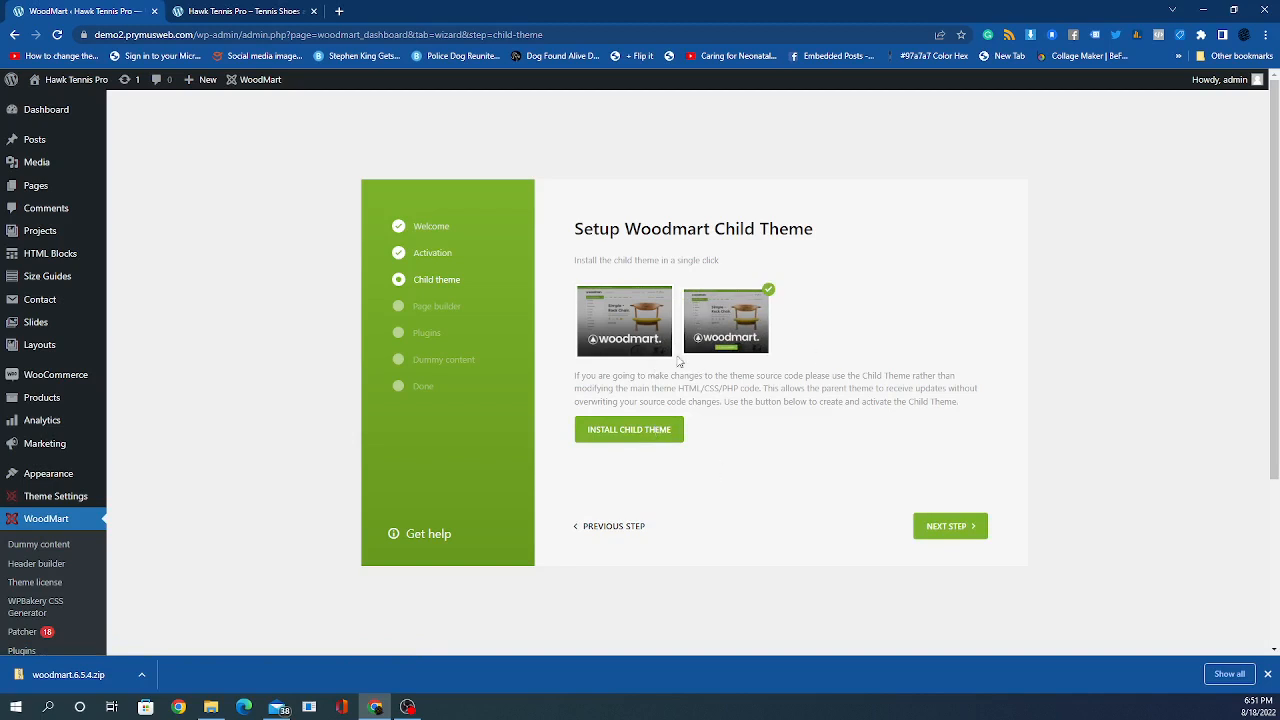
# Continue to the page builder stage, choose WPBakery, and proceed to the plugins stage.
pyautogui.click(940, 528)
pyautogui.click(946, 526)
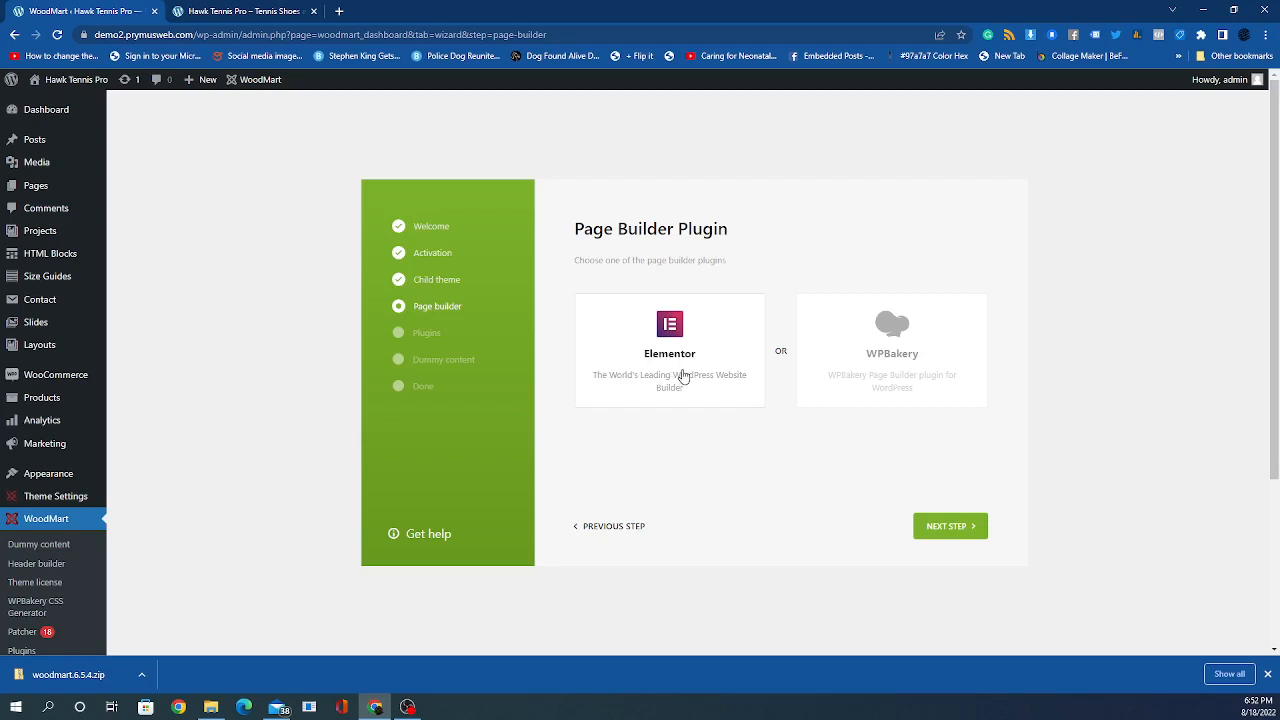
pyautogui.click(910, 358)
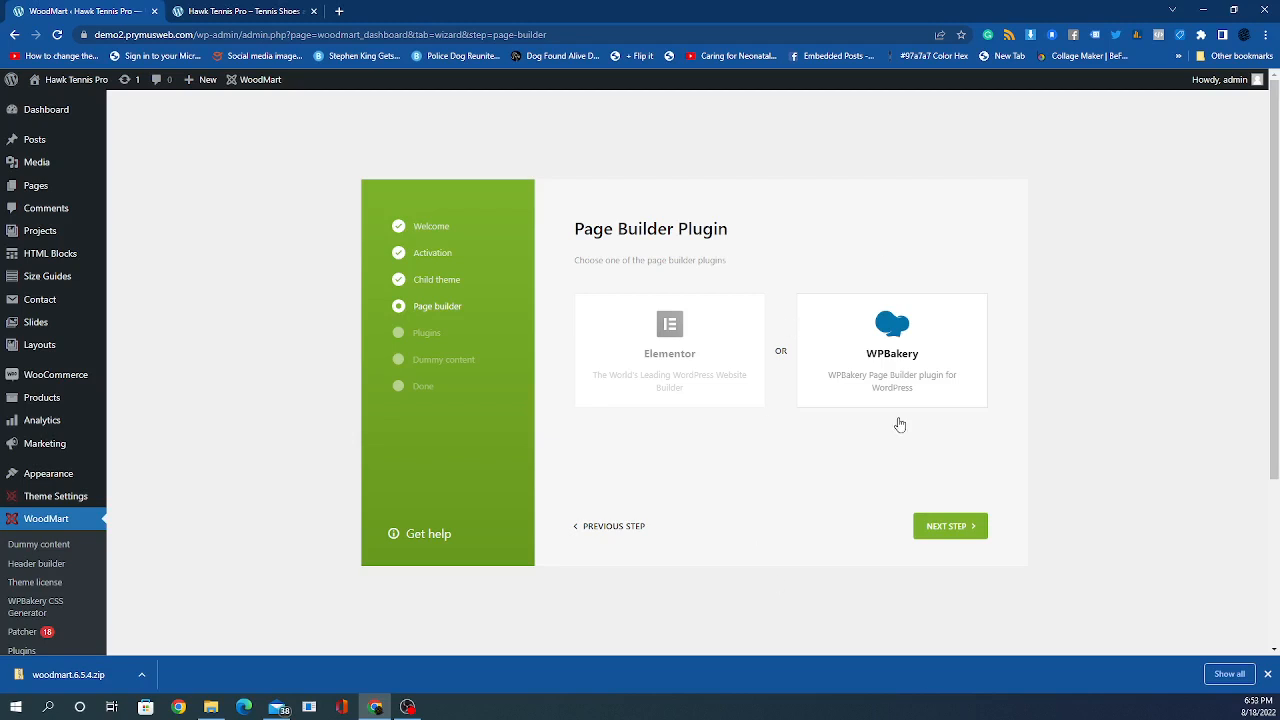
pyautogui.click(950, 530)
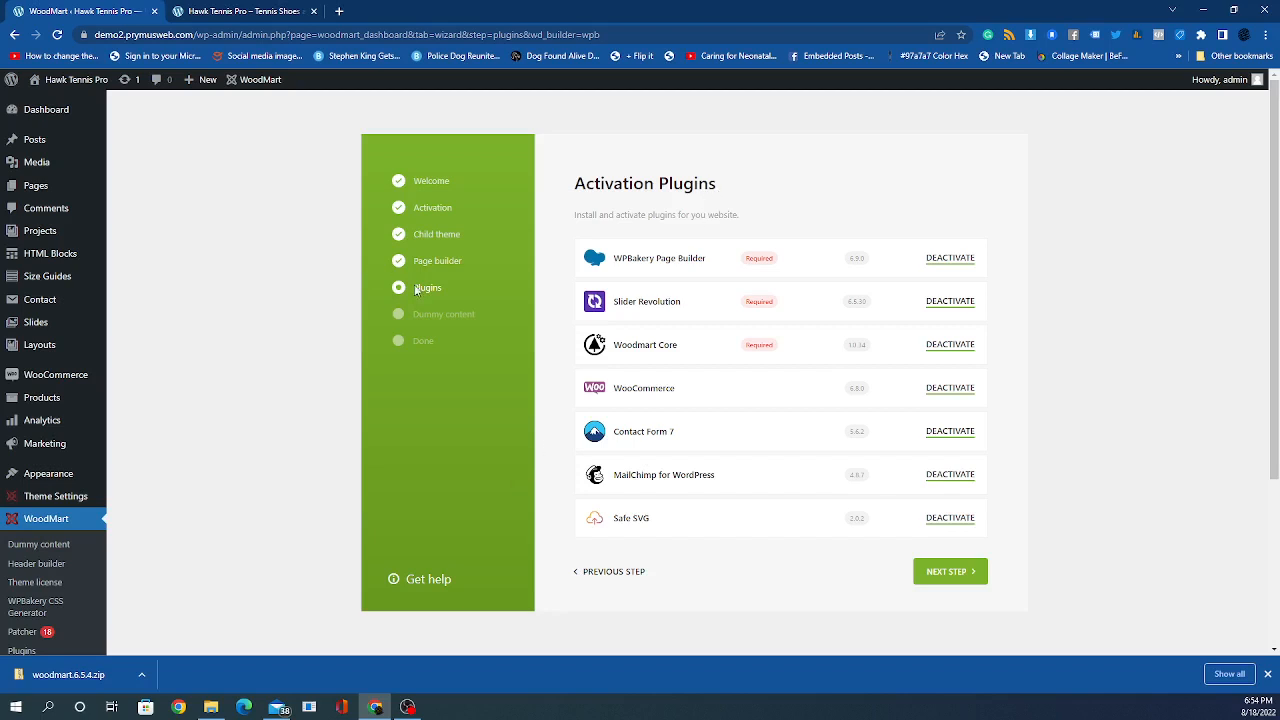
# Deactivate WPBakery Page Builder, Slider Revolution, Woodmart Core, WooCommerce, Contact Form 7, MailChimp for WordPress and Safe SVG.
pyautogui.click(942, 260)
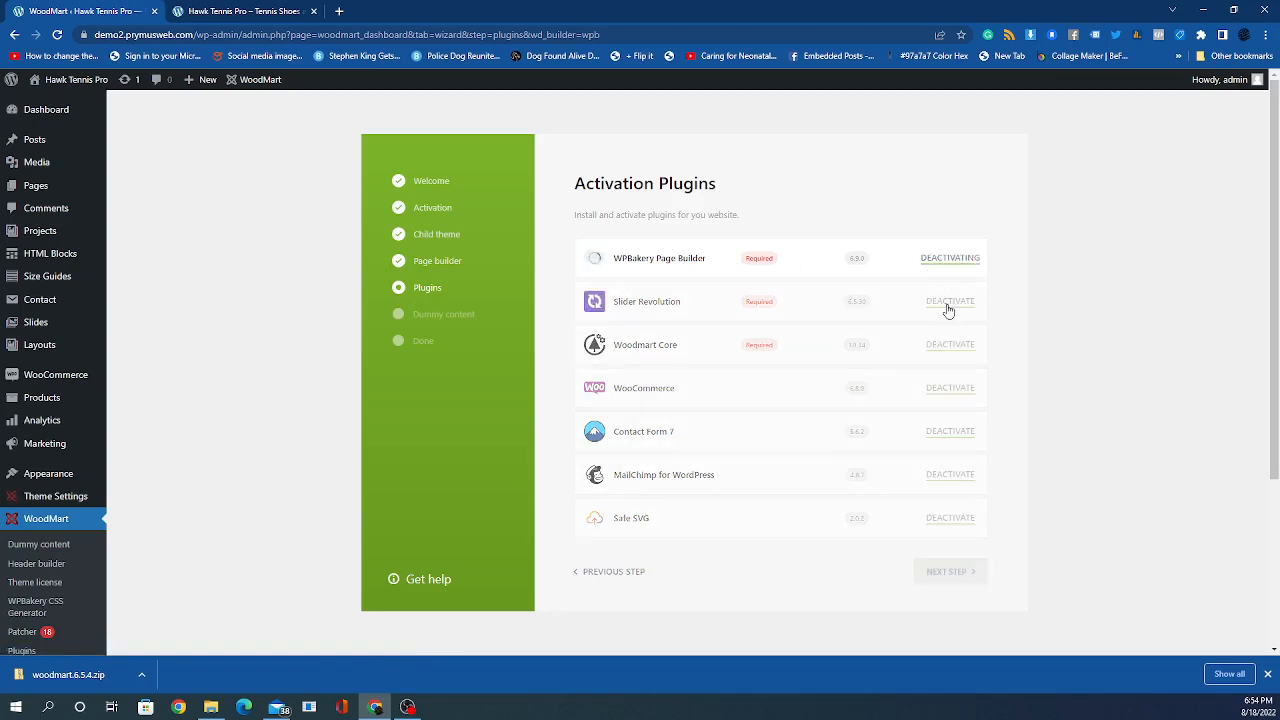
pyautogui.click(949, 303)
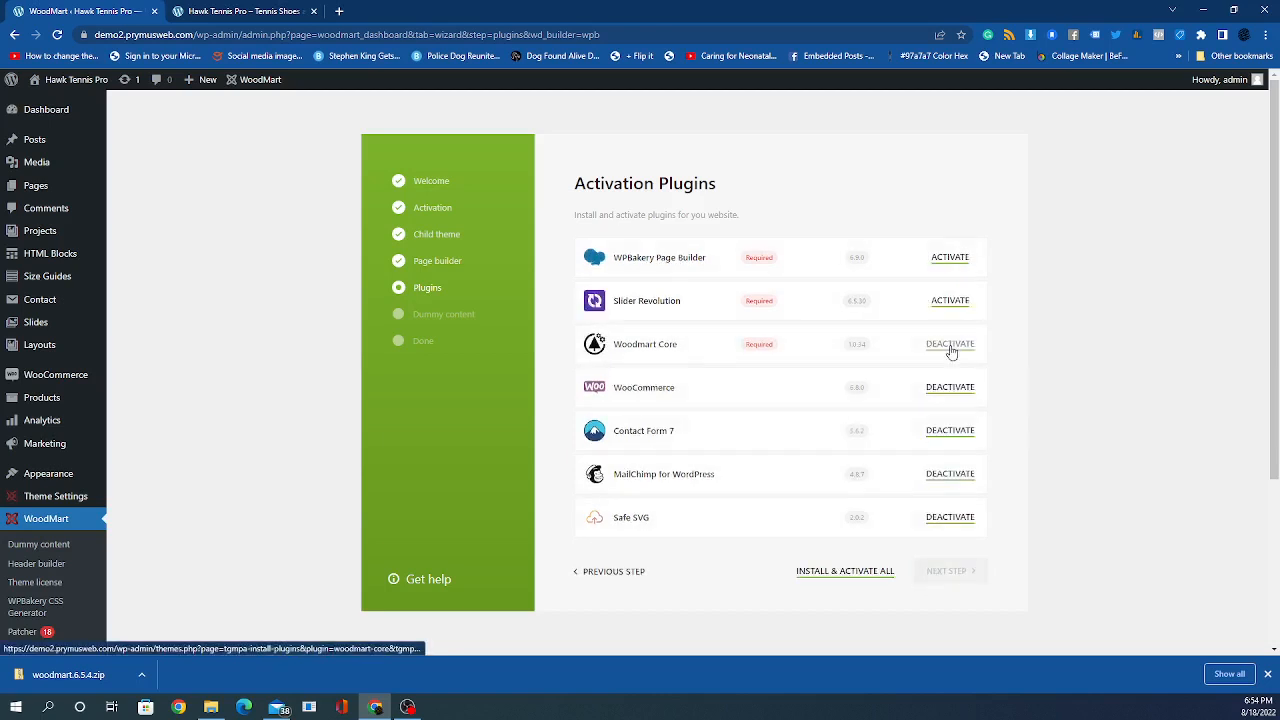
pyautogui.click(951, 350)
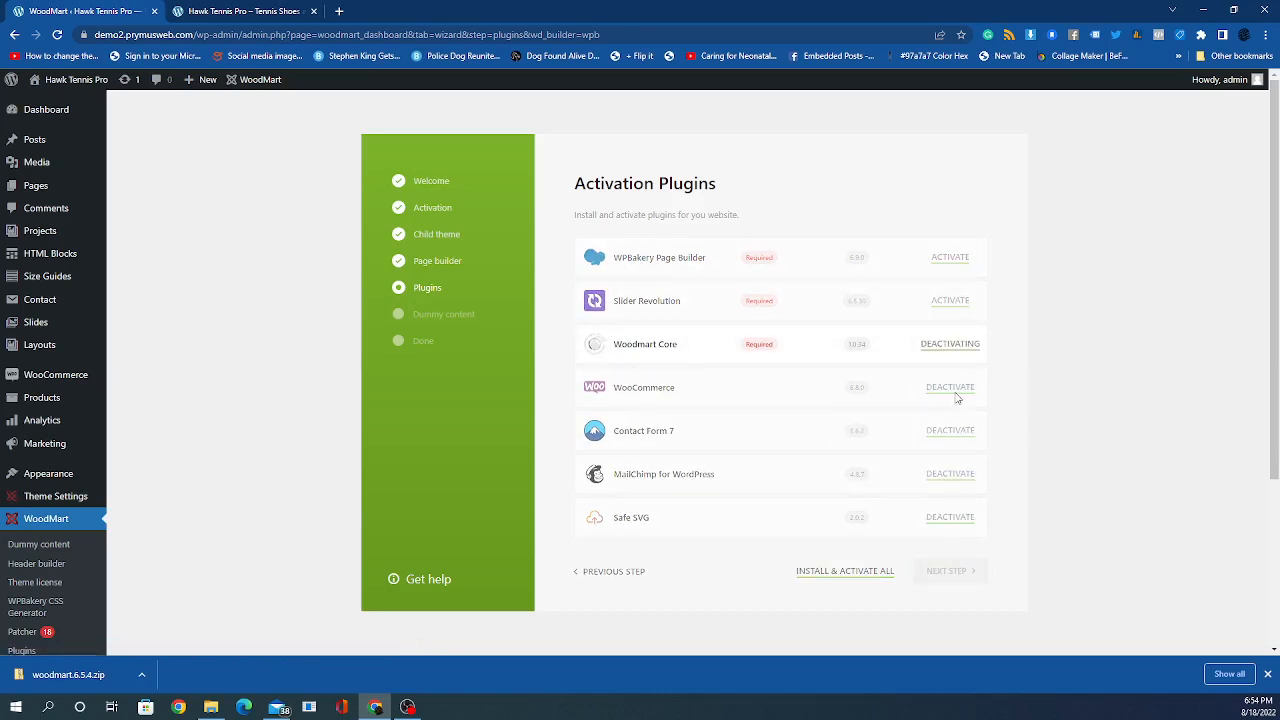
pyautogui.click(952, 395)
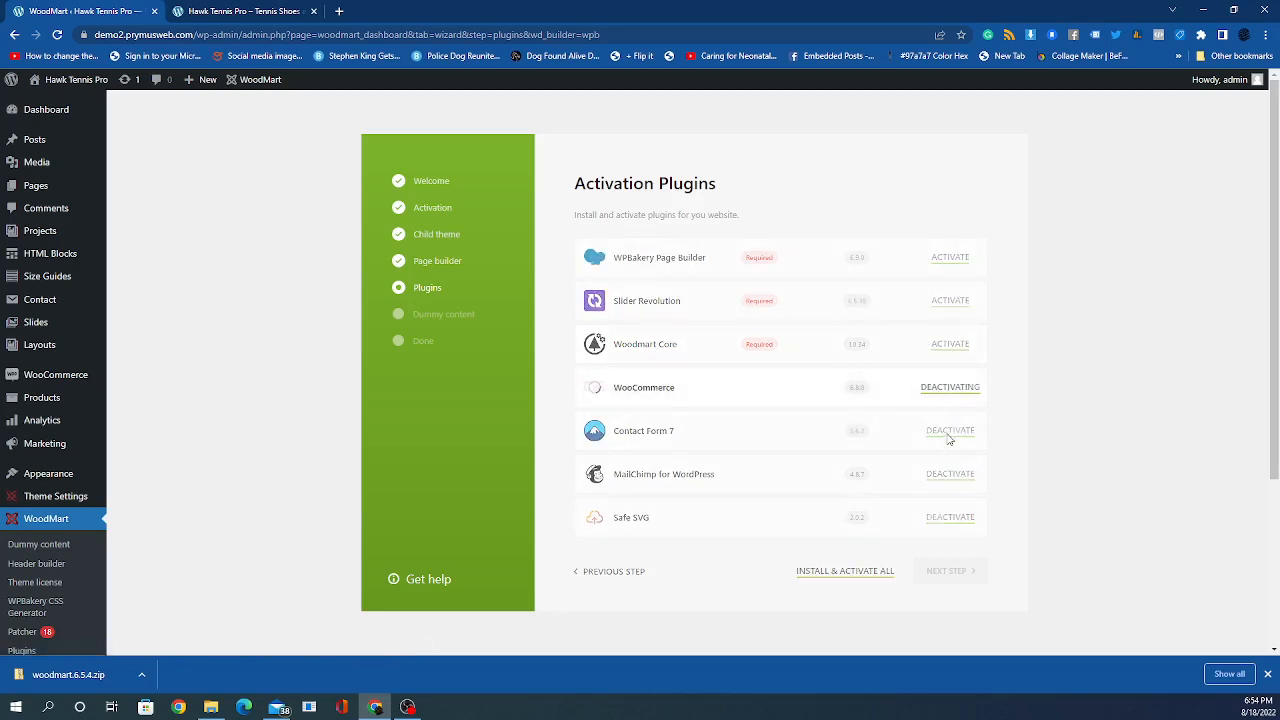
pyautogui.click(950, 437)
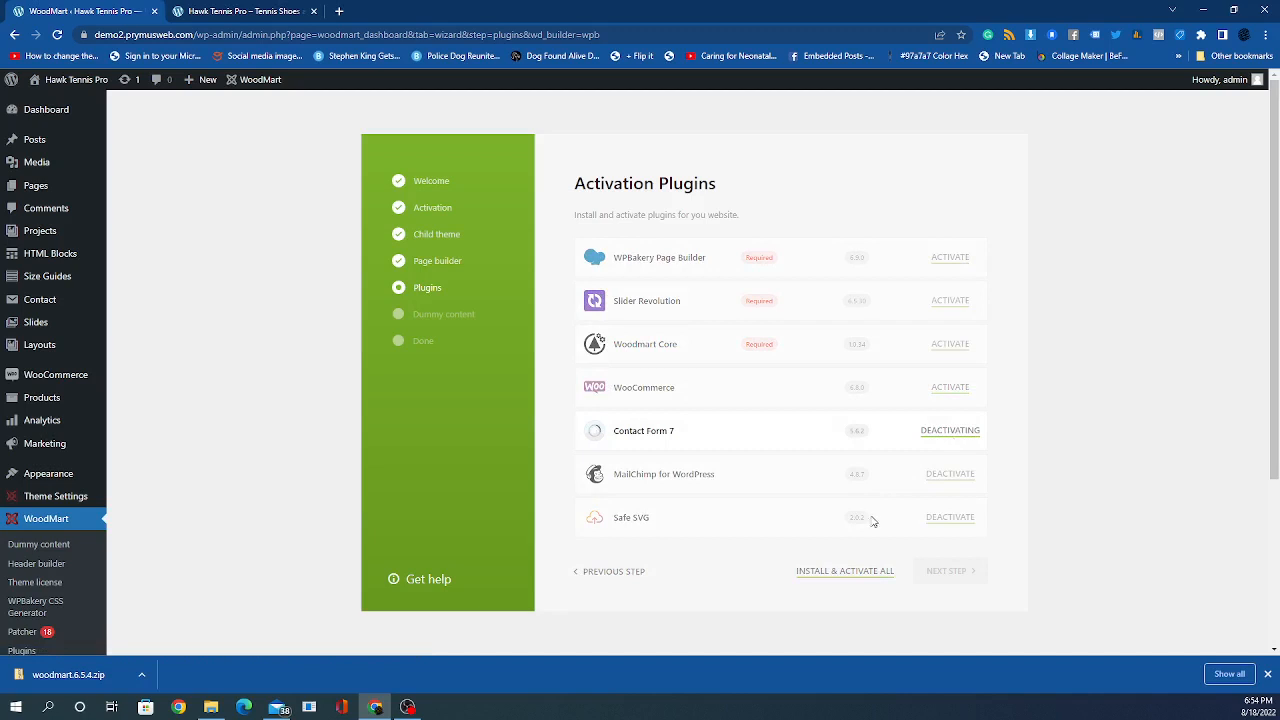
pyautogui.click(950, 480)
pyautogui.click(951, 517)
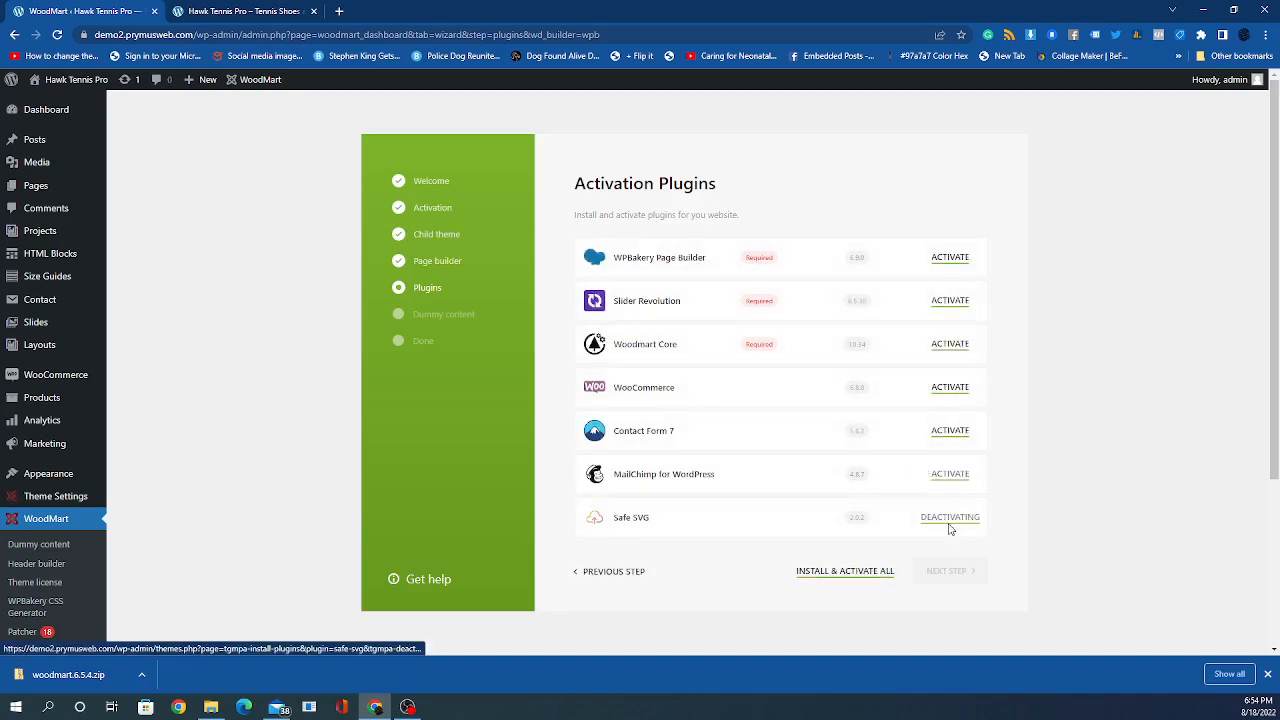
# Install and activate all the listed plugins in one go and continue to the dummy content stage.
pyautogui.click(845, 572)
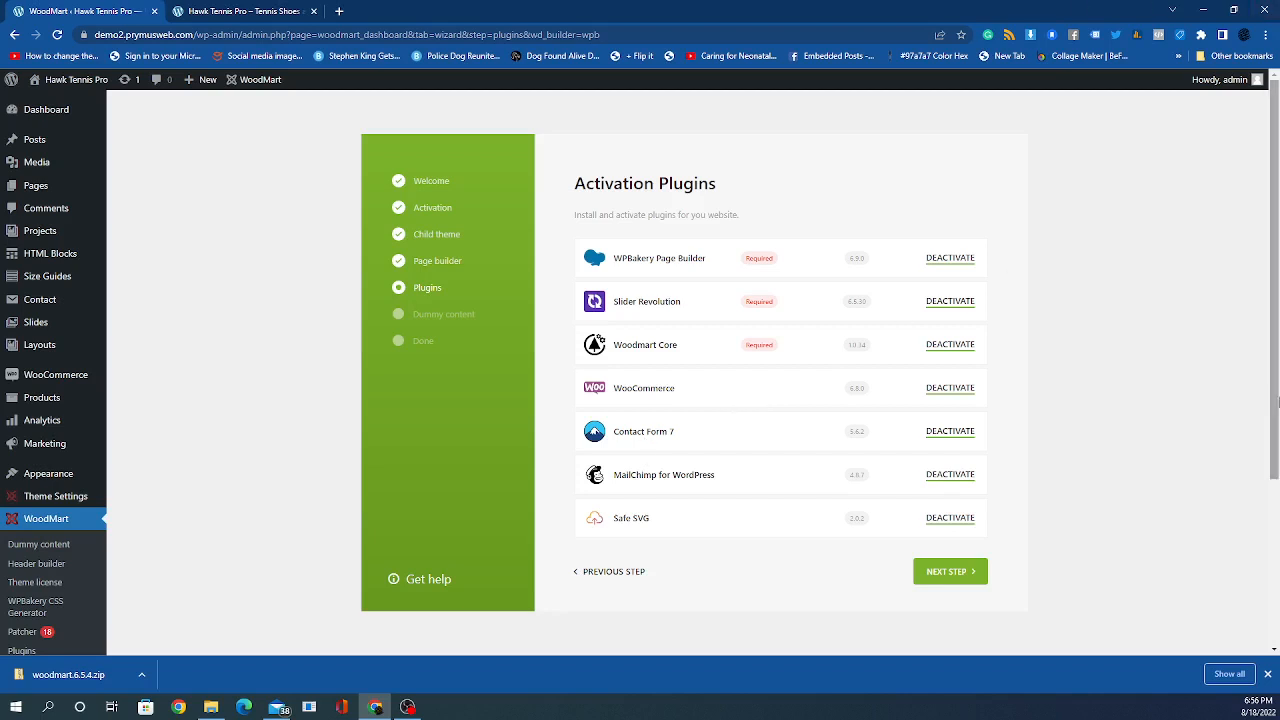
pyautogui.moveTo(64, 146)
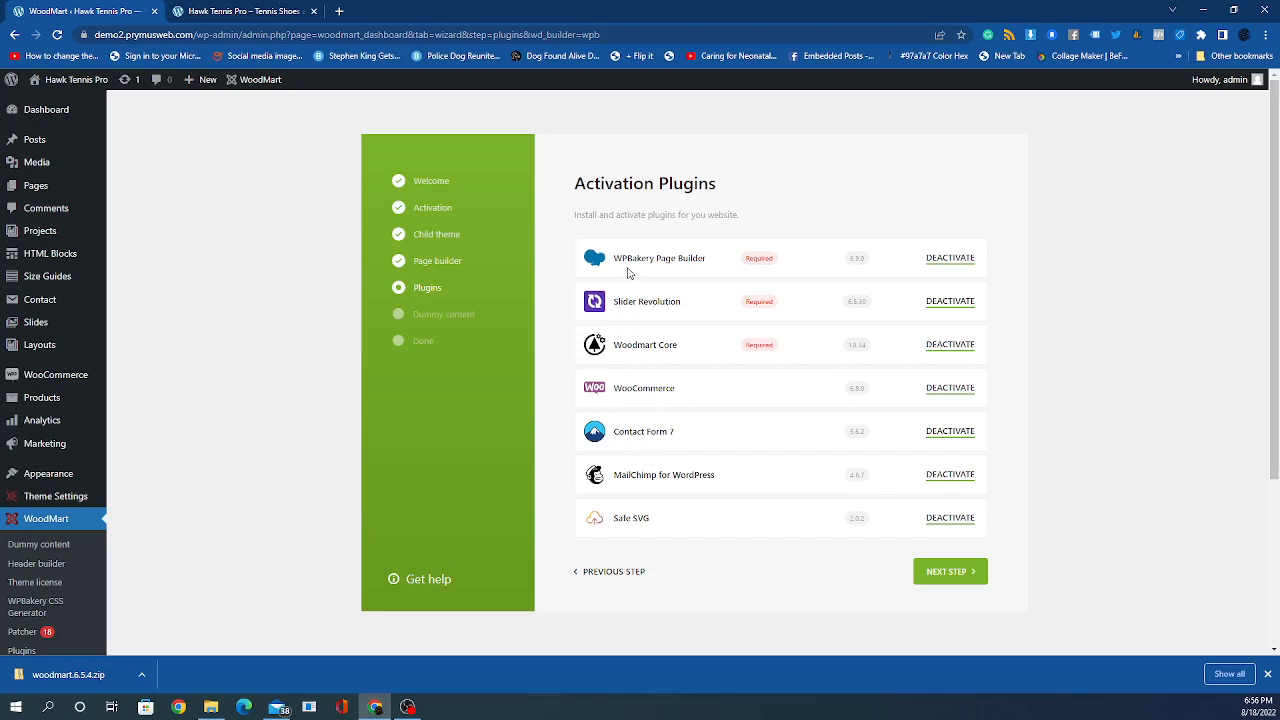
pyautogui.doubleClick(663, 186)
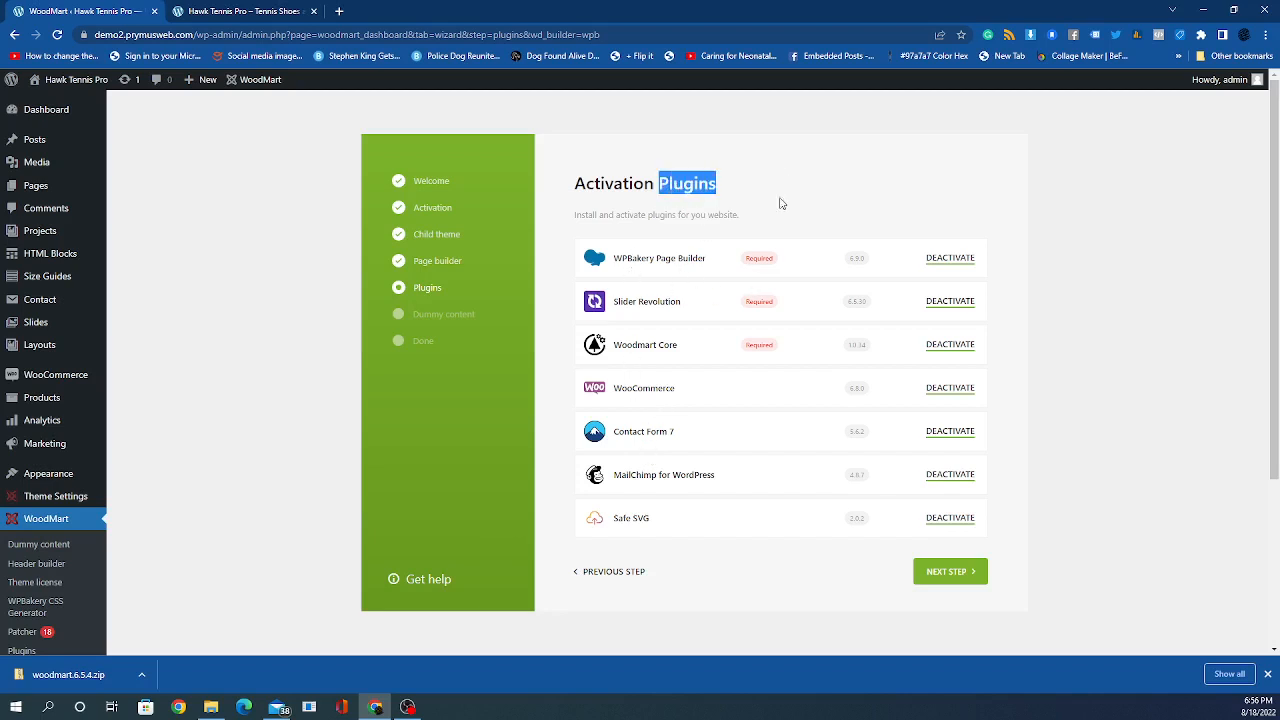
pyautogui.click(793, 219)
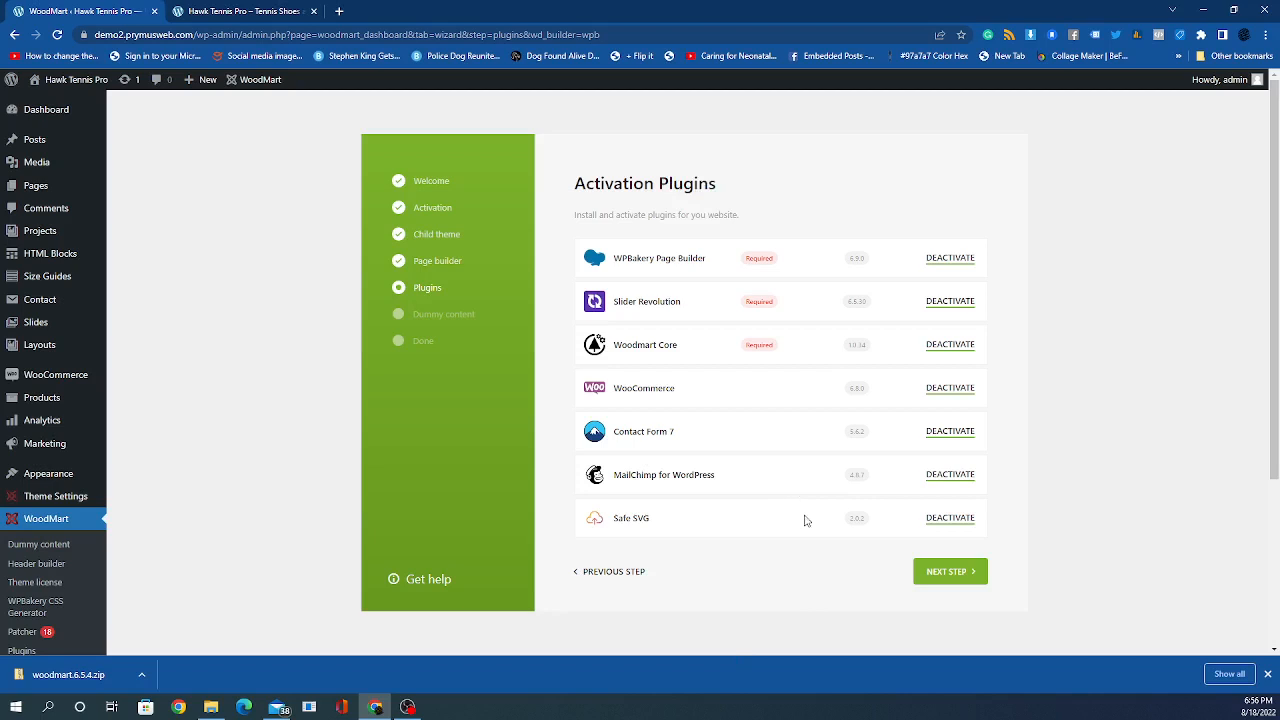
pyautogui.click(956, 578)
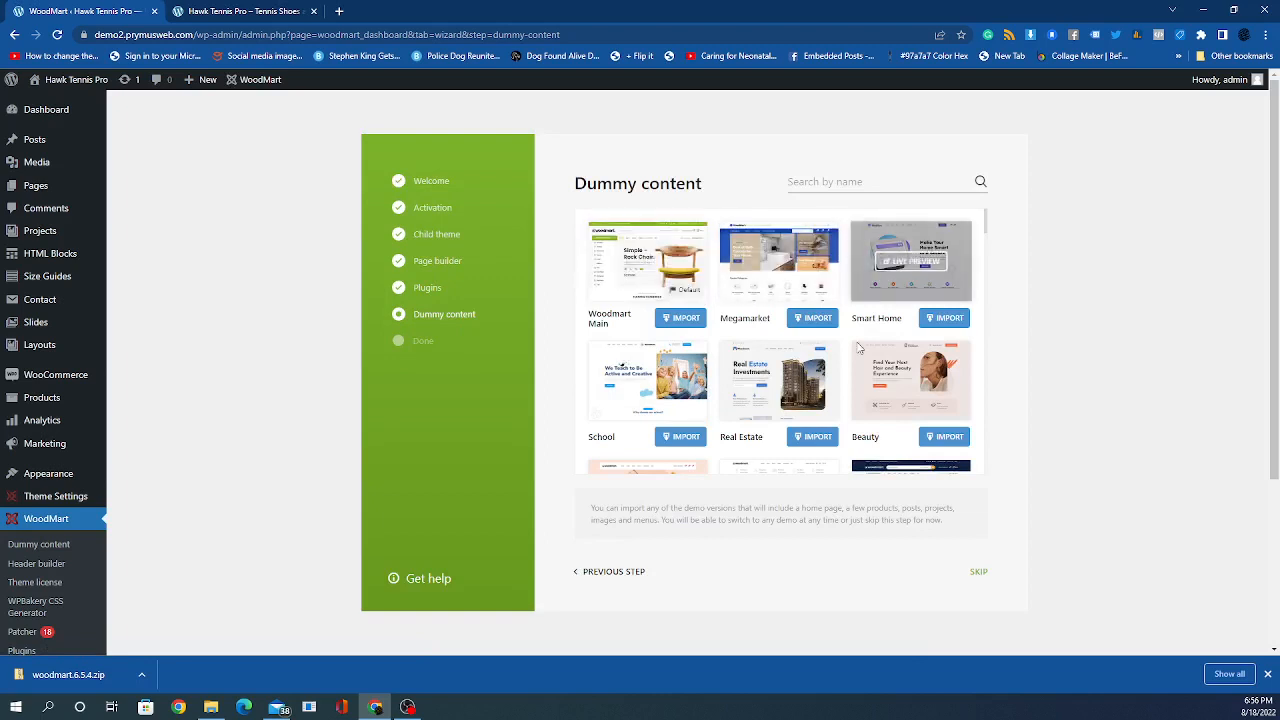
# Browse the available demo versions and open the Woodmart Main live preview in a new tab.
pyautogui.scroll(-3, 858, 347)
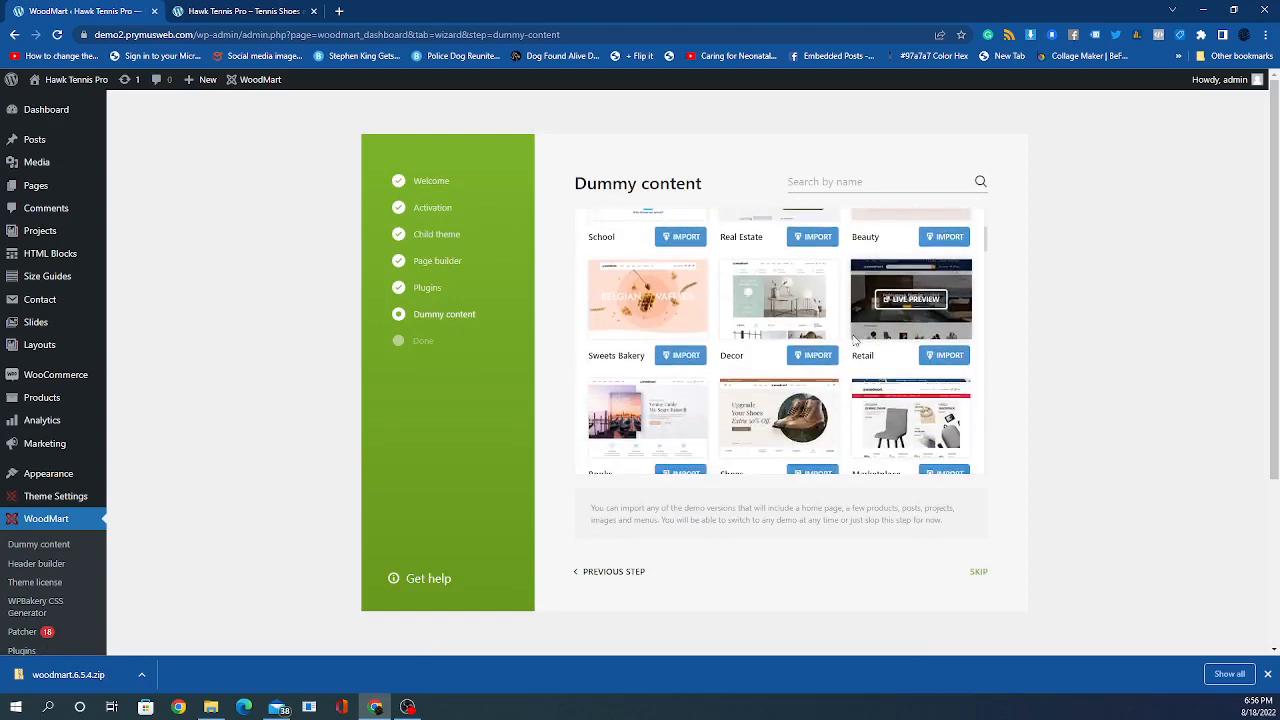
pyautogui.scroll(-5, 855, 340)
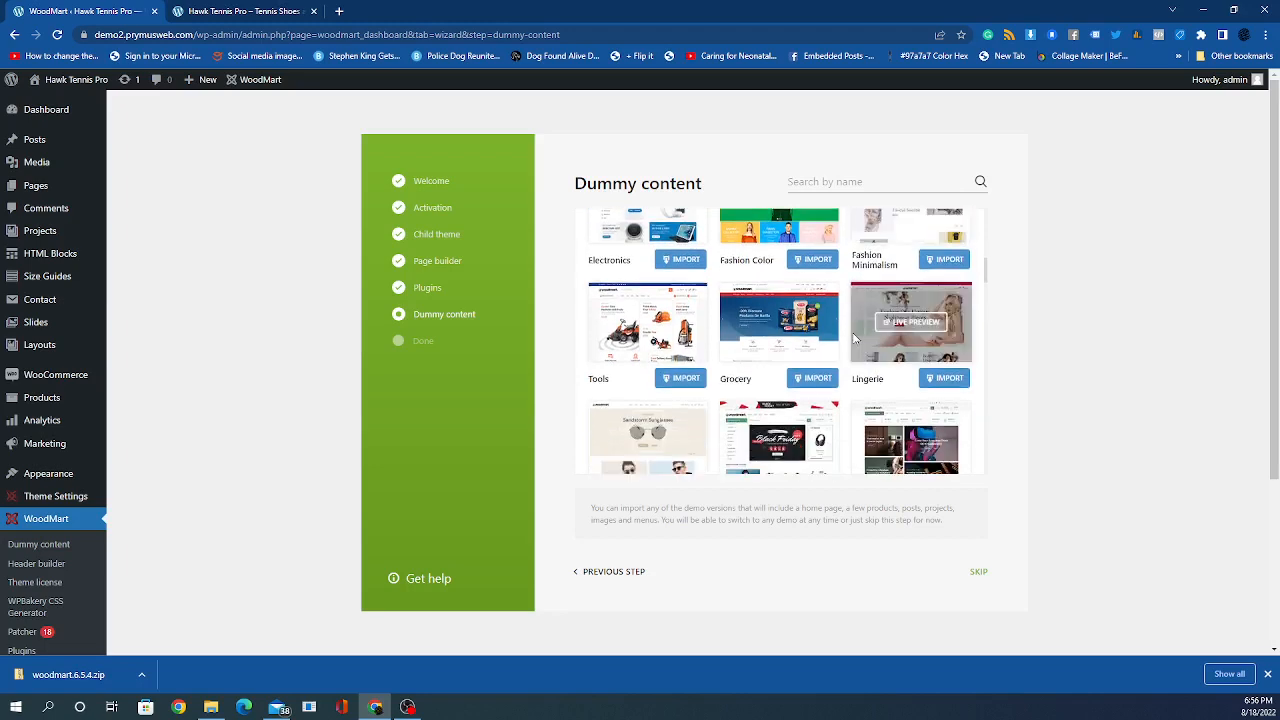
pyautogui.scroll(-3, 1094, 163)
pyautogui.scroll(-3, 838, 228)
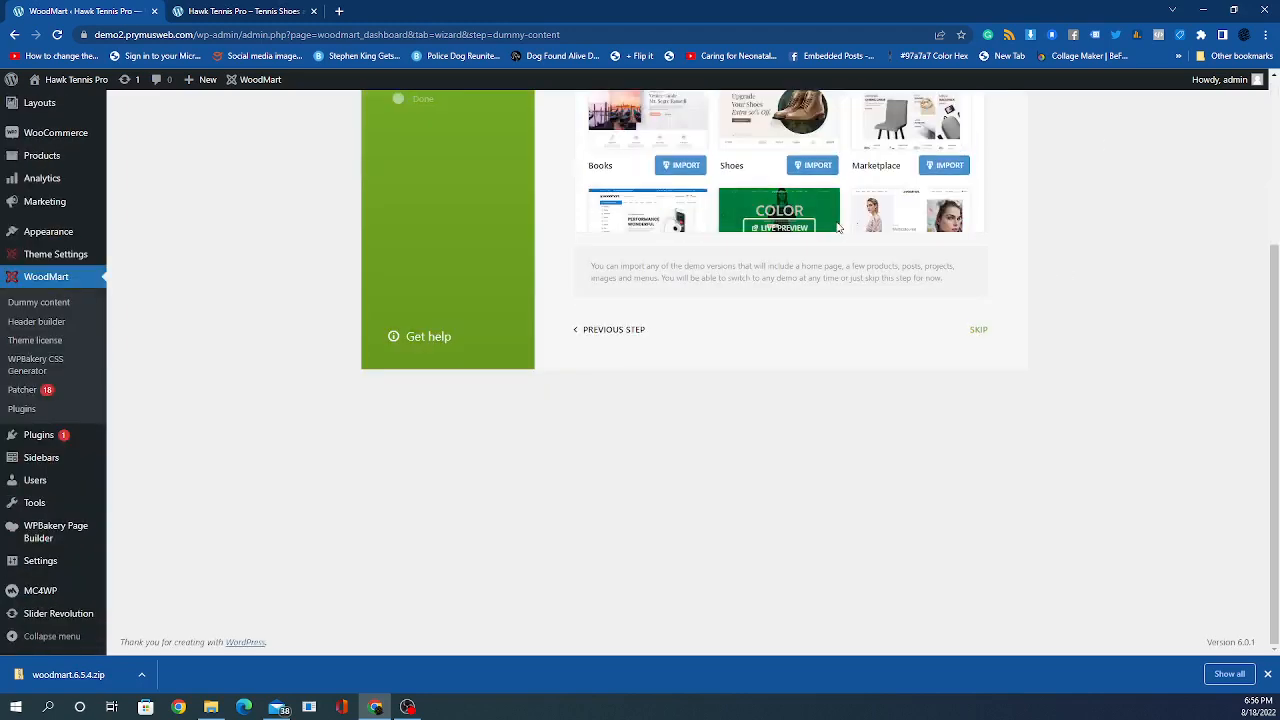
pyautogui.scroll(4, 820, 357)
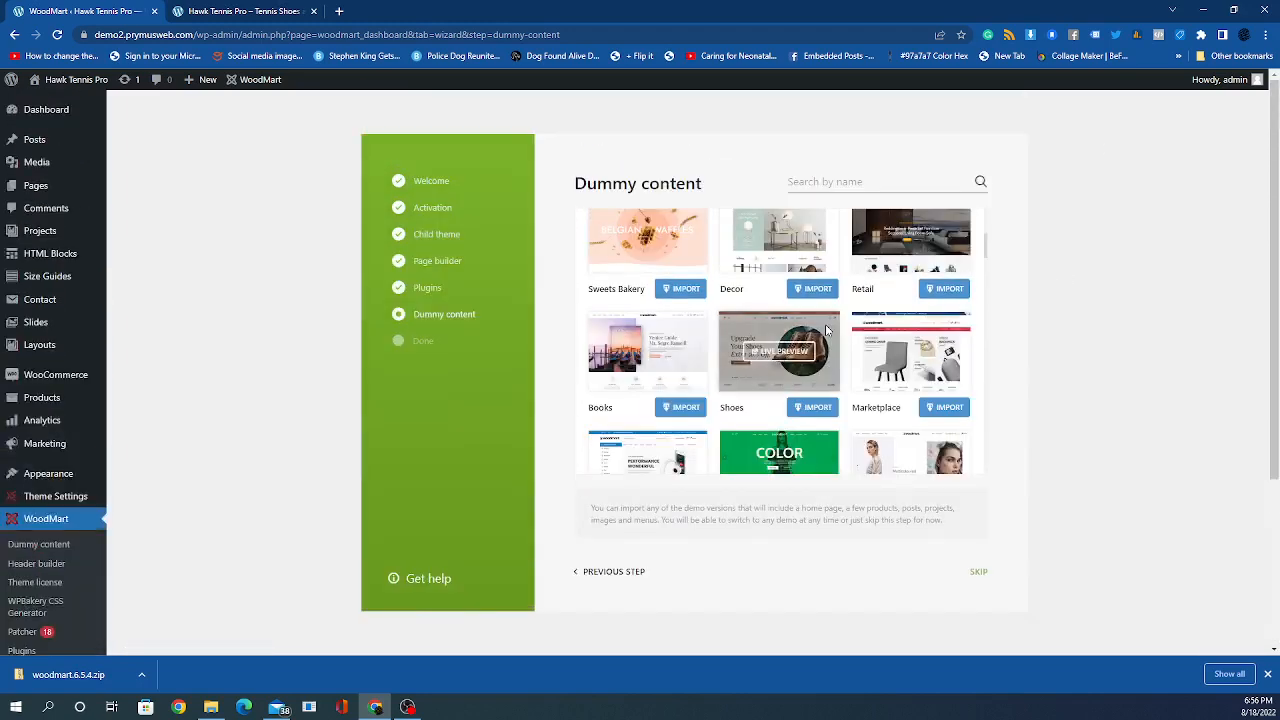
pyautogui.scroll(3, 826, 330)
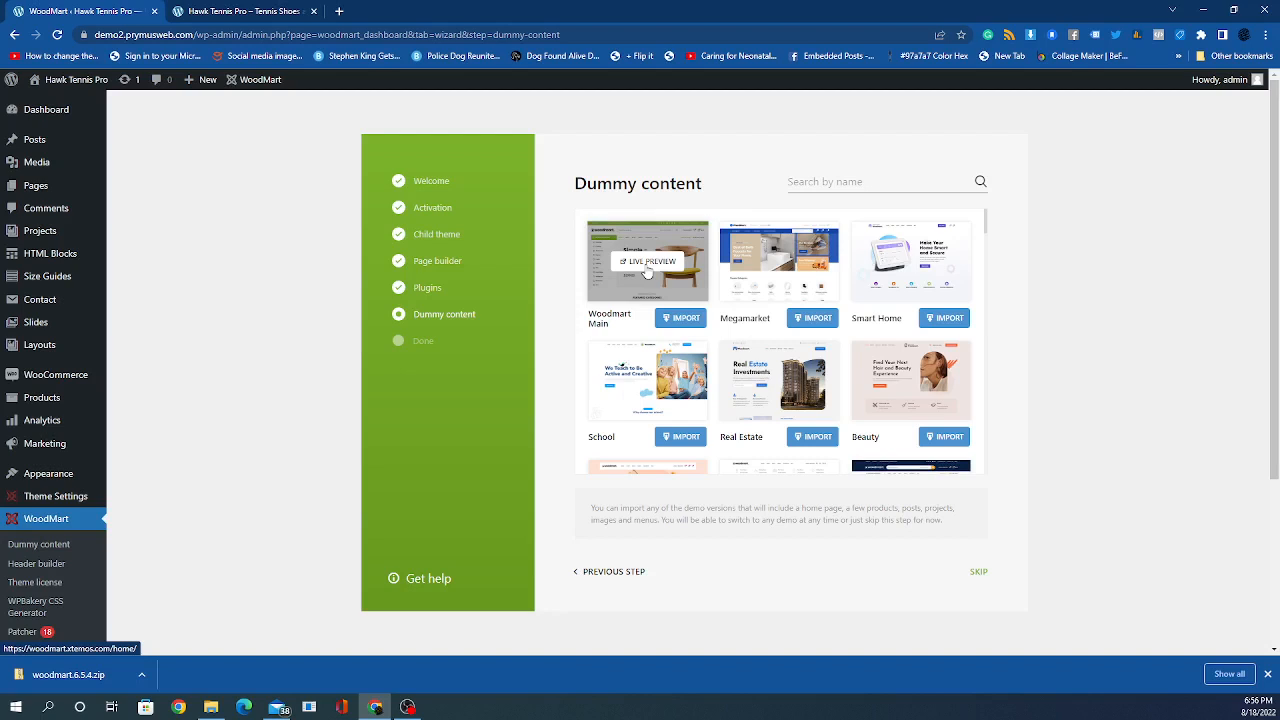
pyautogui.rightClick(647, 271)
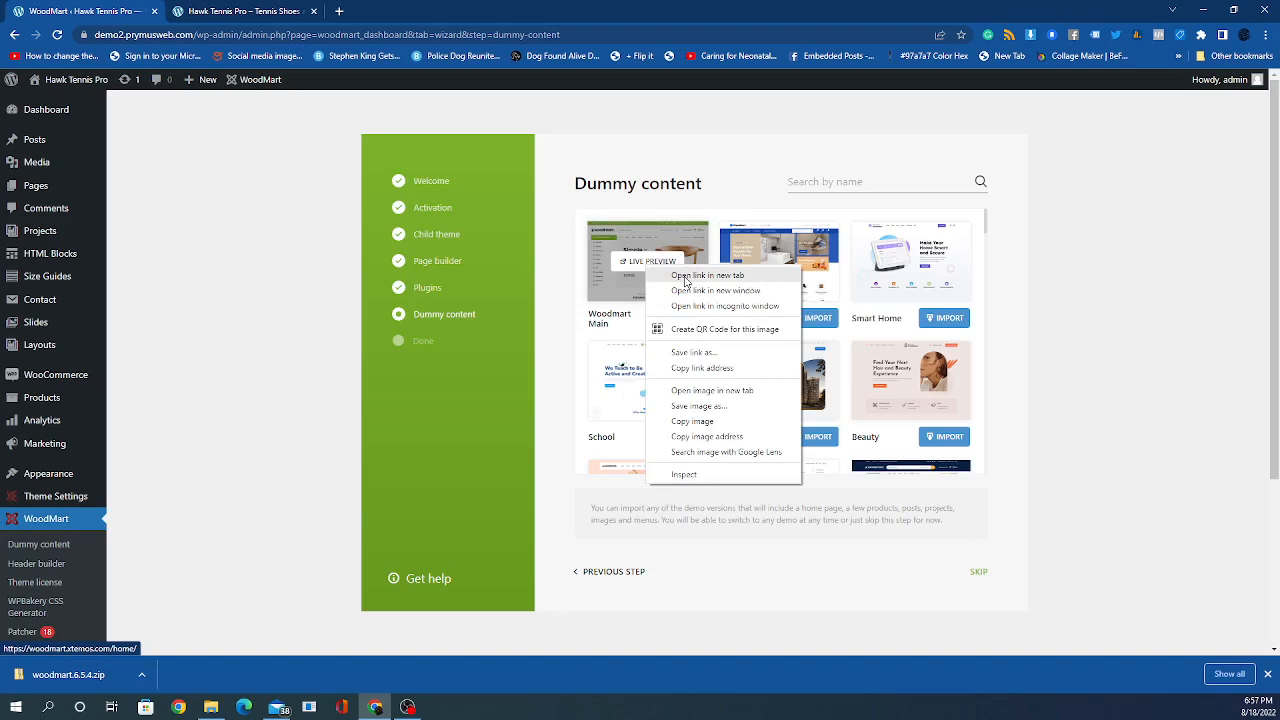
pyautogui.click(685, 277)
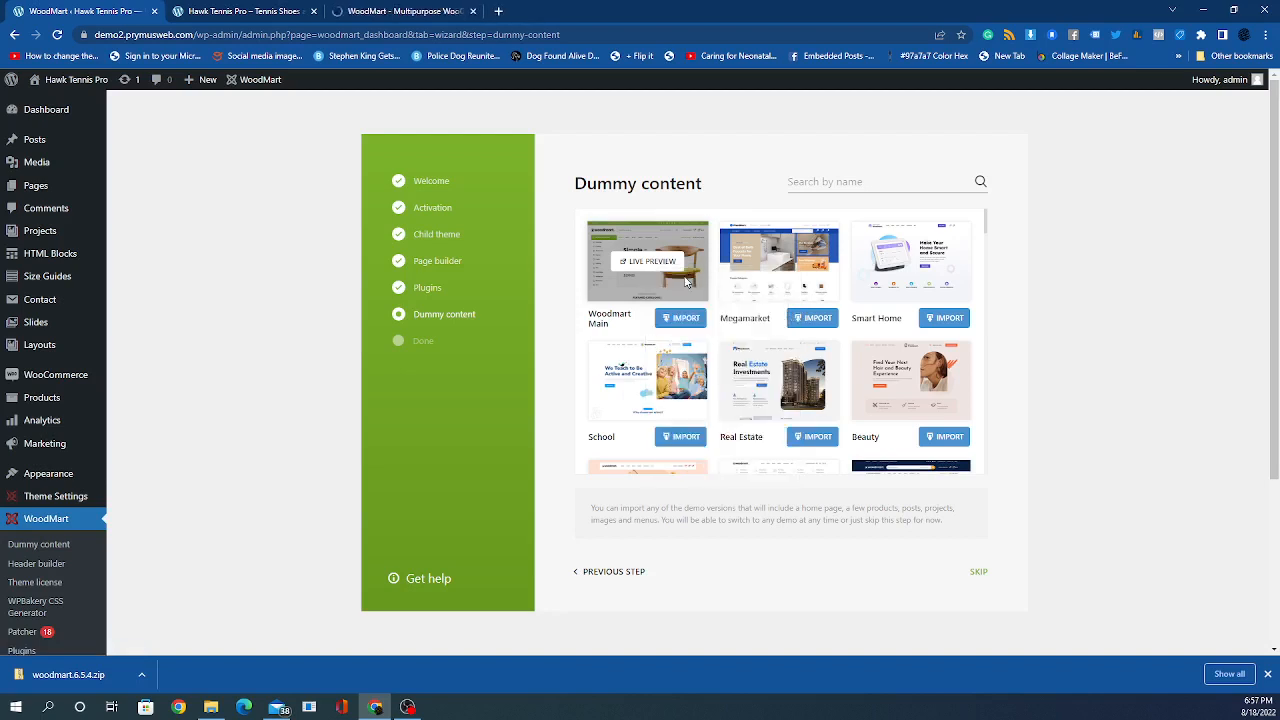
pyautogui.click(422, 12)
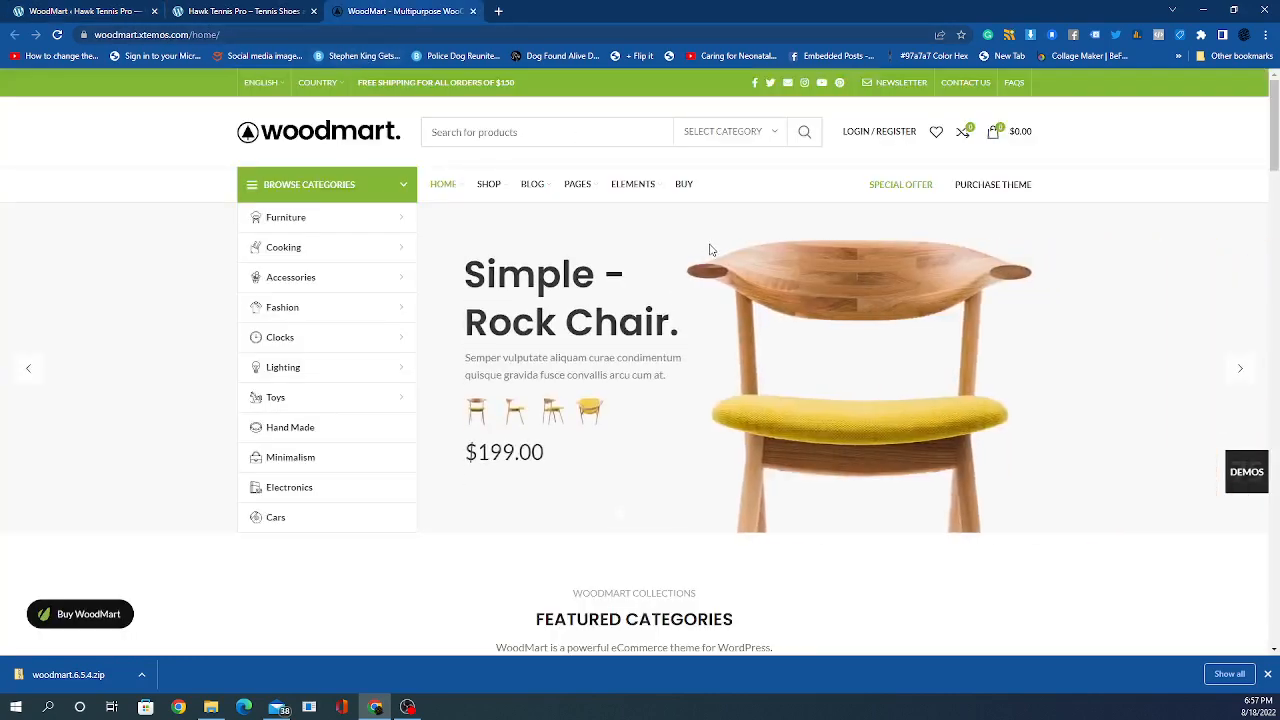
# Examine the Woodmart Main demo home page and the site's current front page, and return to the setup wizard.
pyautogui.scroll(-4, 711, 249)
pyautogui.scroll(-7, 711, 244)
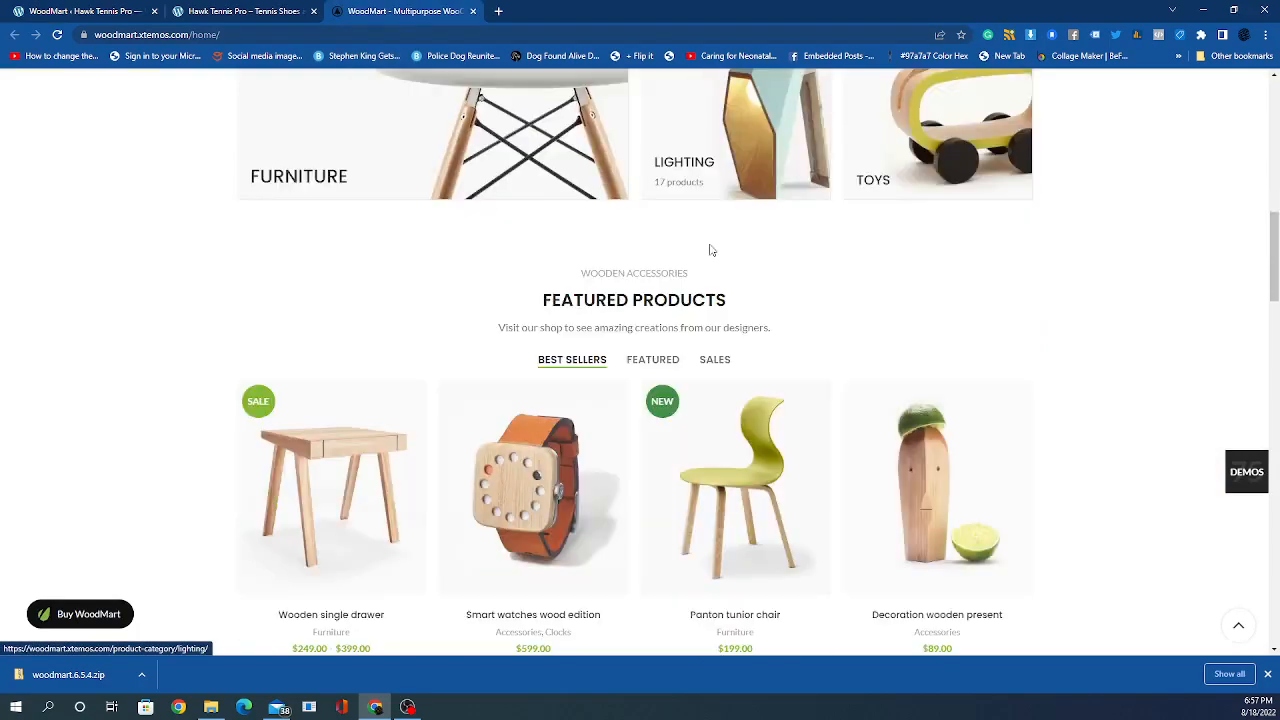
pyautogui.scroll(-10, 711, 247)
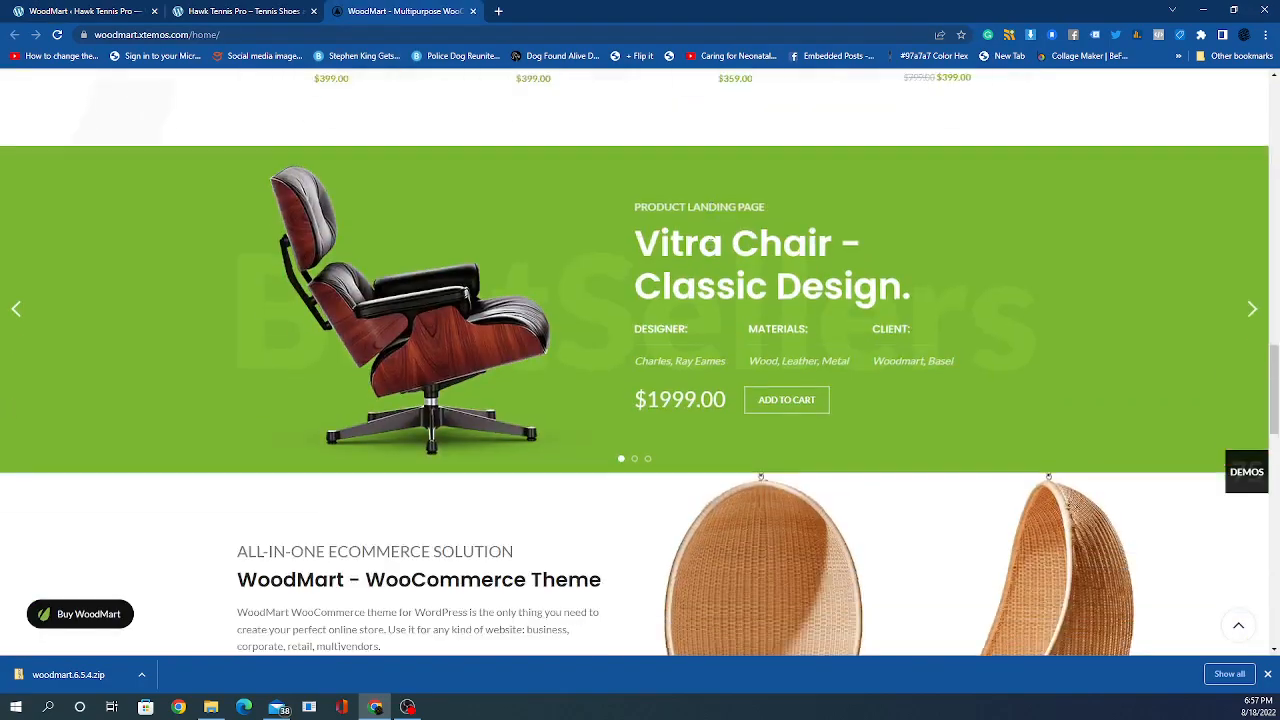
pyautogui.scroll(-3, 711, 249)
pyautogui.scroll(11, 711, 249)
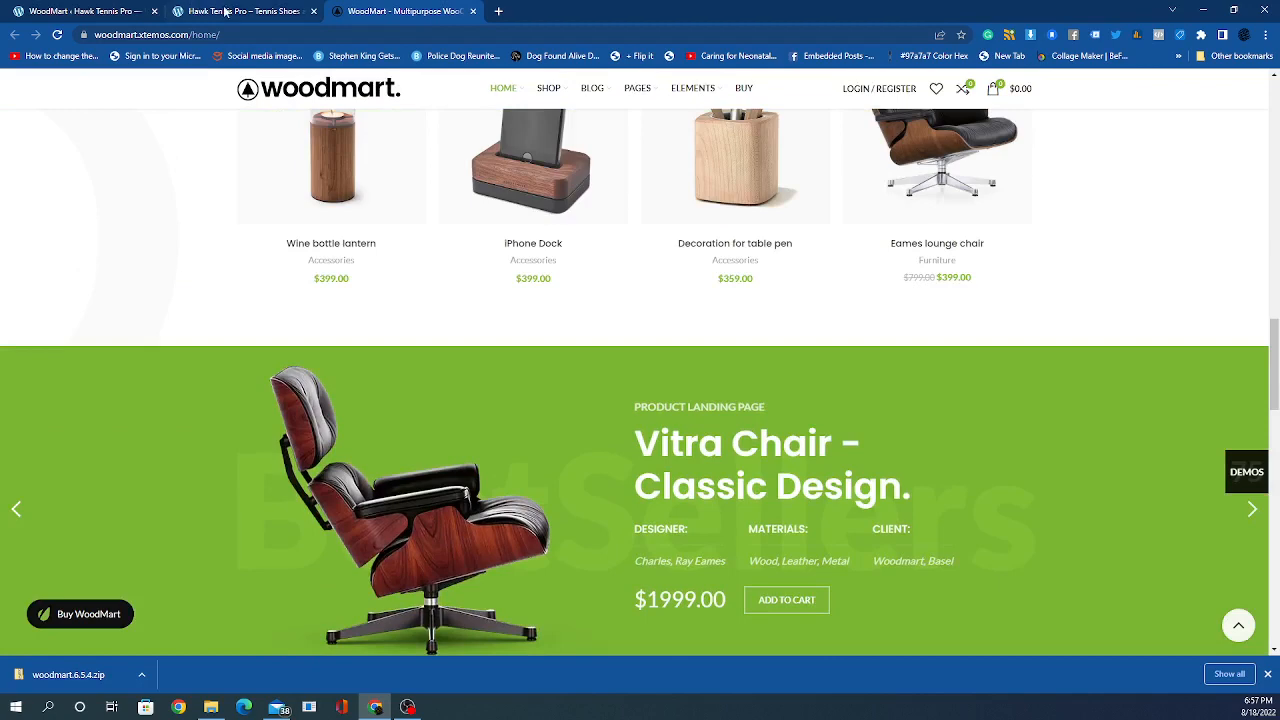
pyautogui.click(226, 12)
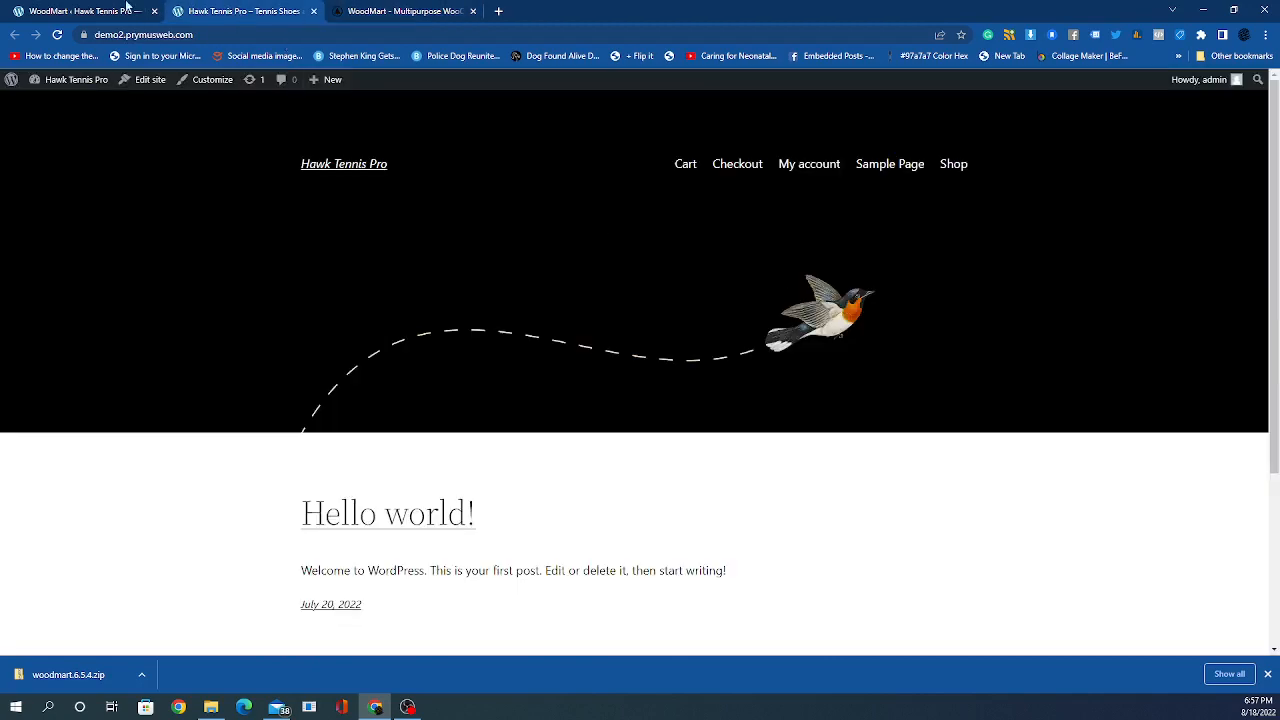
pyautogui.click(82, 10)
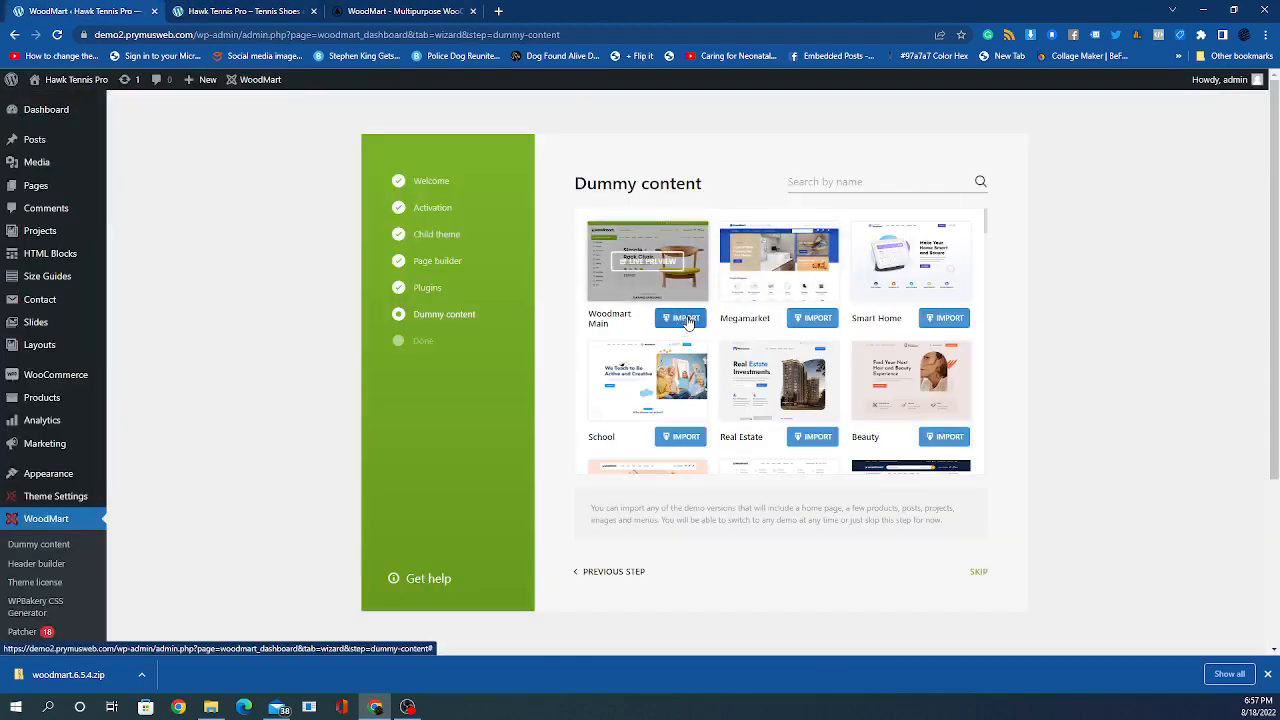
# Open the Megamarket live preview in a new tab, examine its banner slider and page sections, and close the preview.
pyautogui.rightClick(768, 259)
pyautogui.press('Escape')
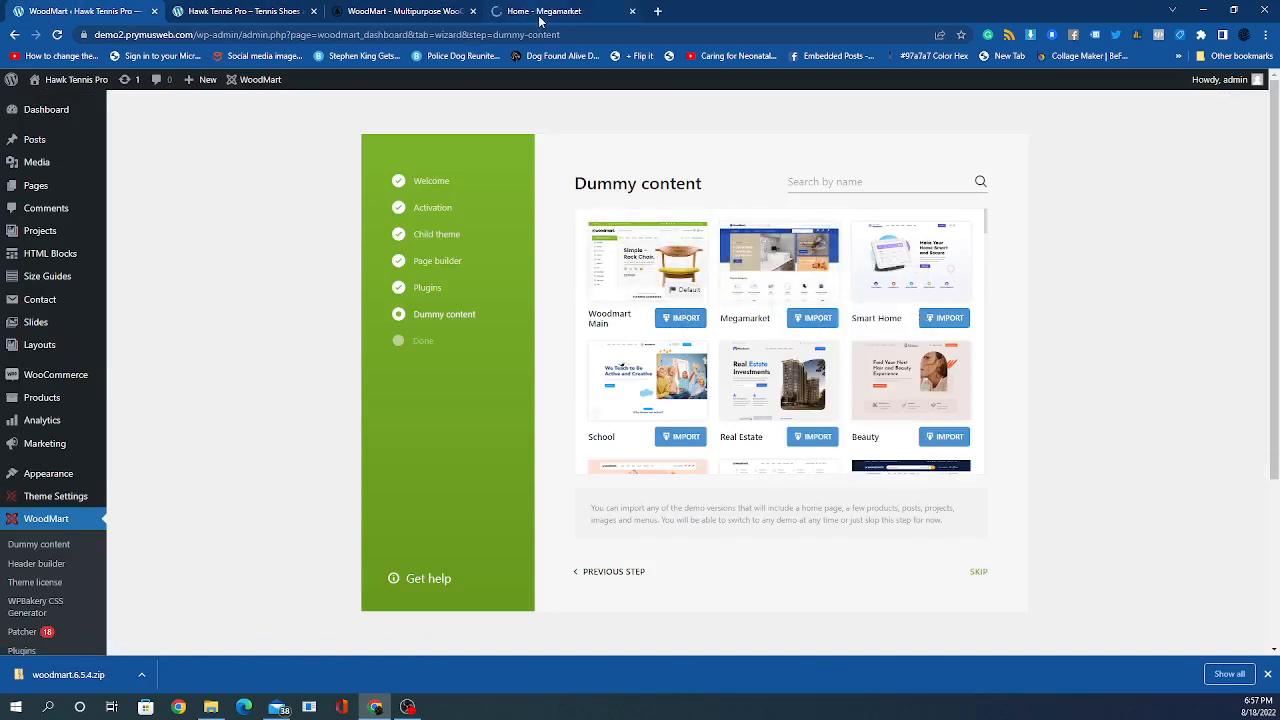
pyautogui.click(540, 12)
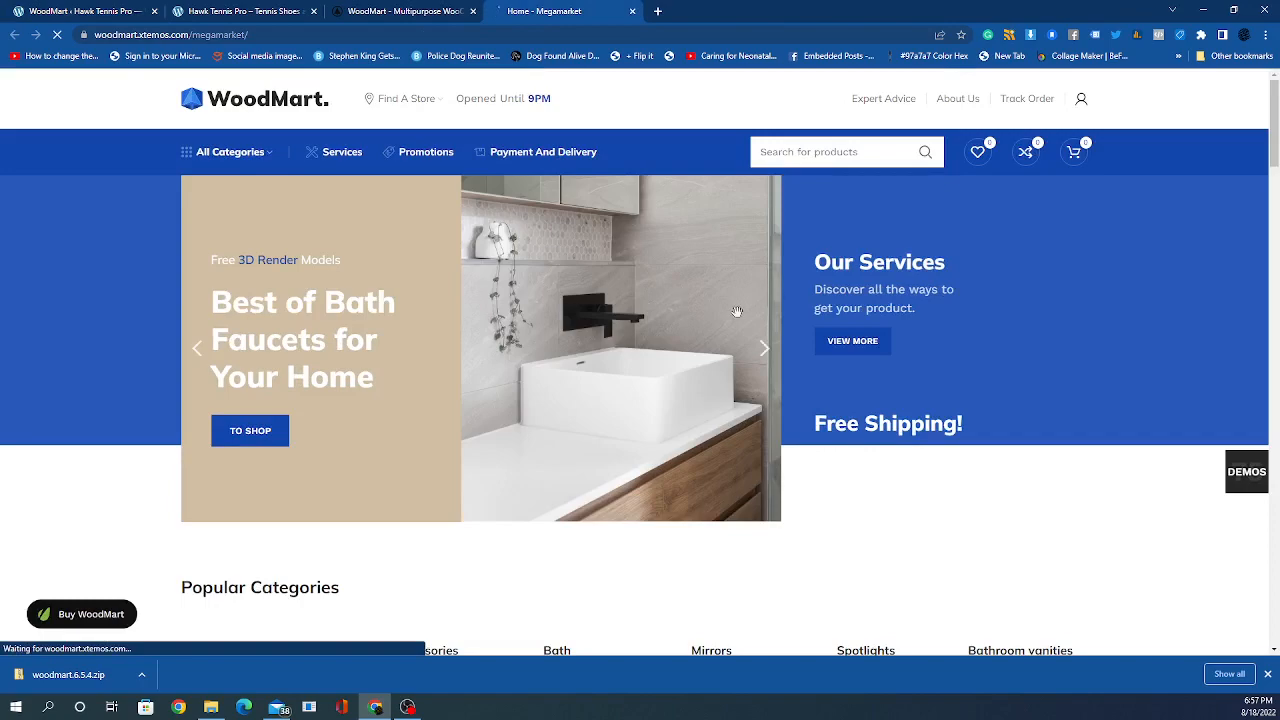
pyautogui.scroll(-3, 733, 311)
pyautogui.scroll(-2, 733, 311)
pyautogui.scroll(3, 729, 314)
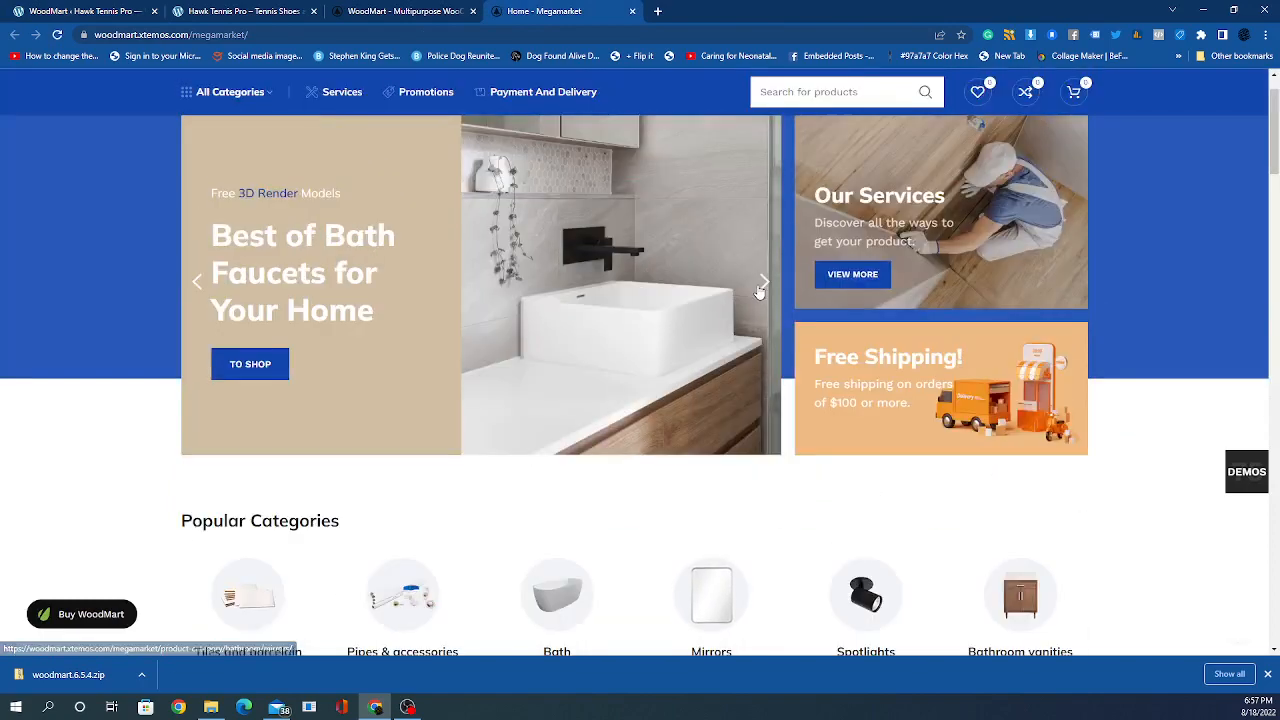
pyautogui.click(763, 285)
pyautogui.scroll(-10, 697, 331)
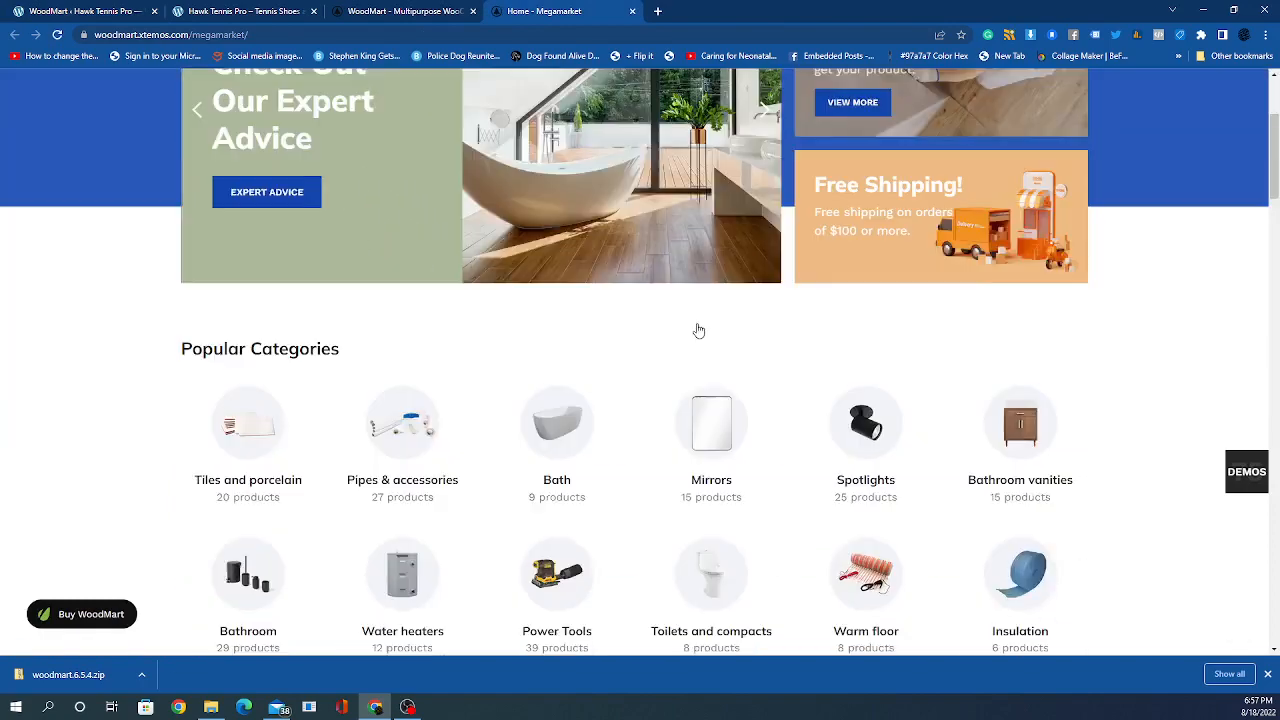
pyautogui.scroll(-12, 697, 330)
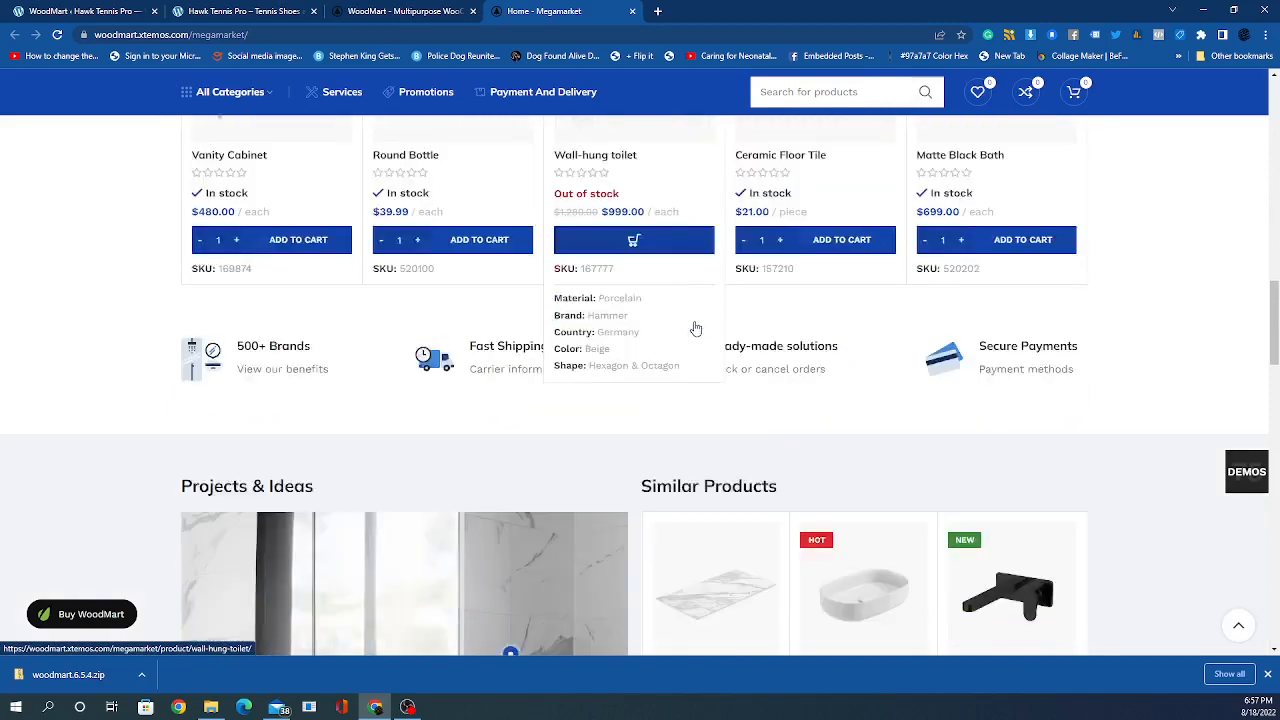
pyautogui.scroll(-4, 690, 329)
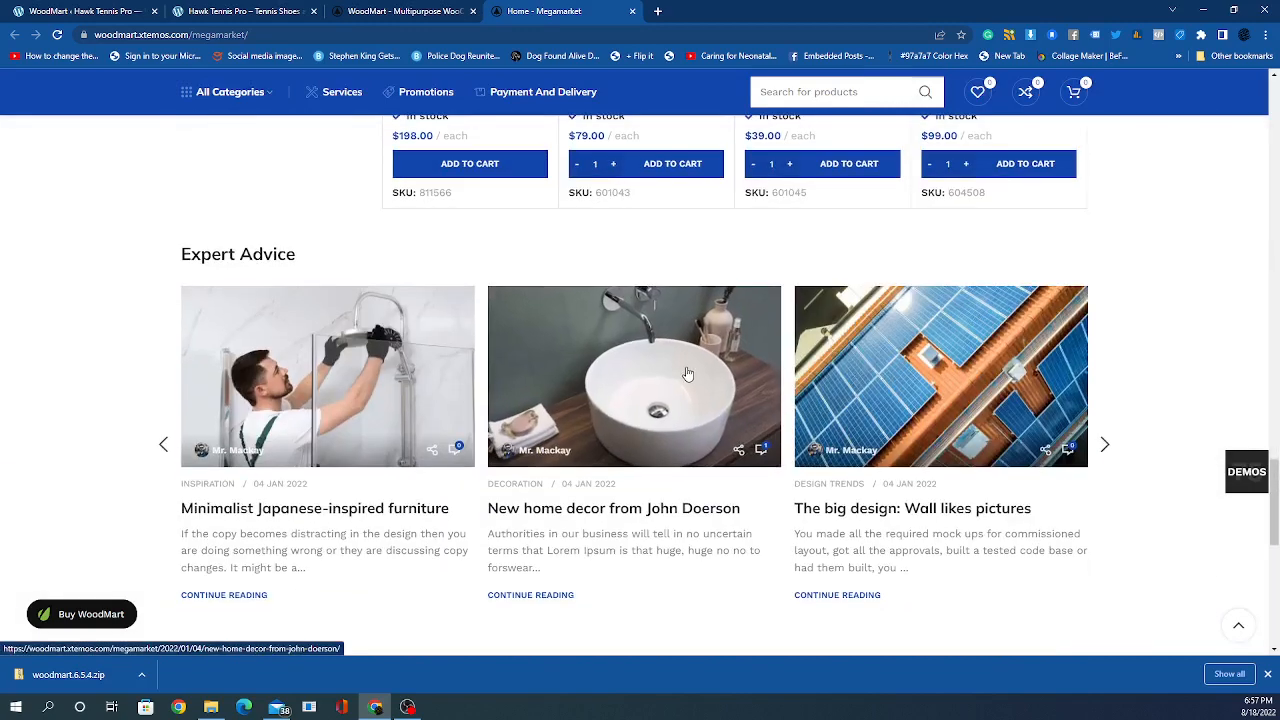
pyautogui.click(632, 11)
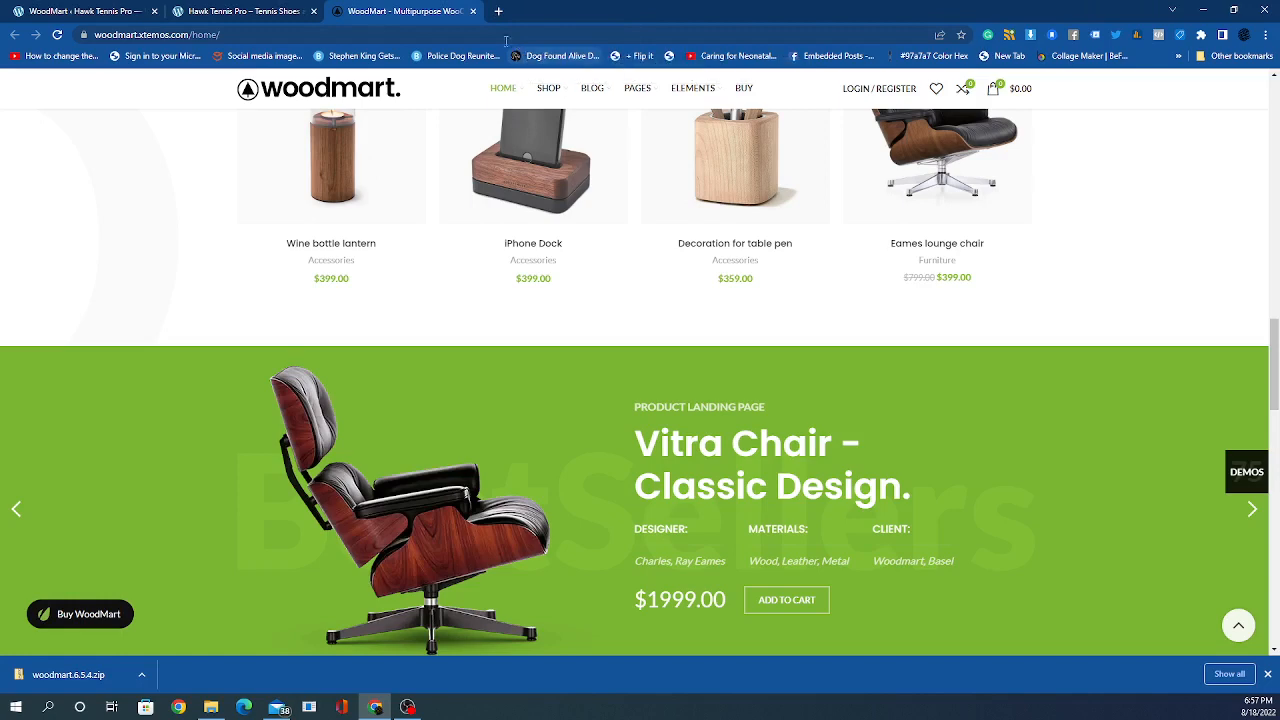
# Return to the setup wizard and import the Woodmart Main dummy content.
pyautogui.click(221, 12)
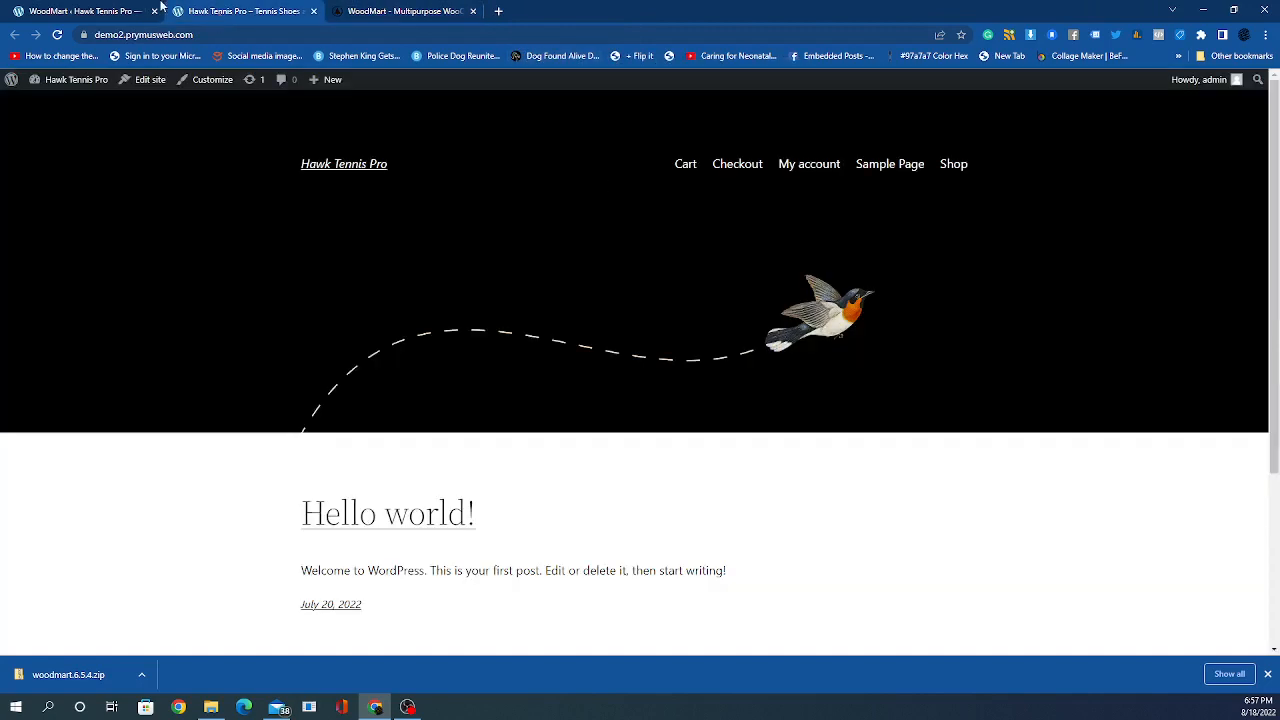
pyautogui.click(67, 10)
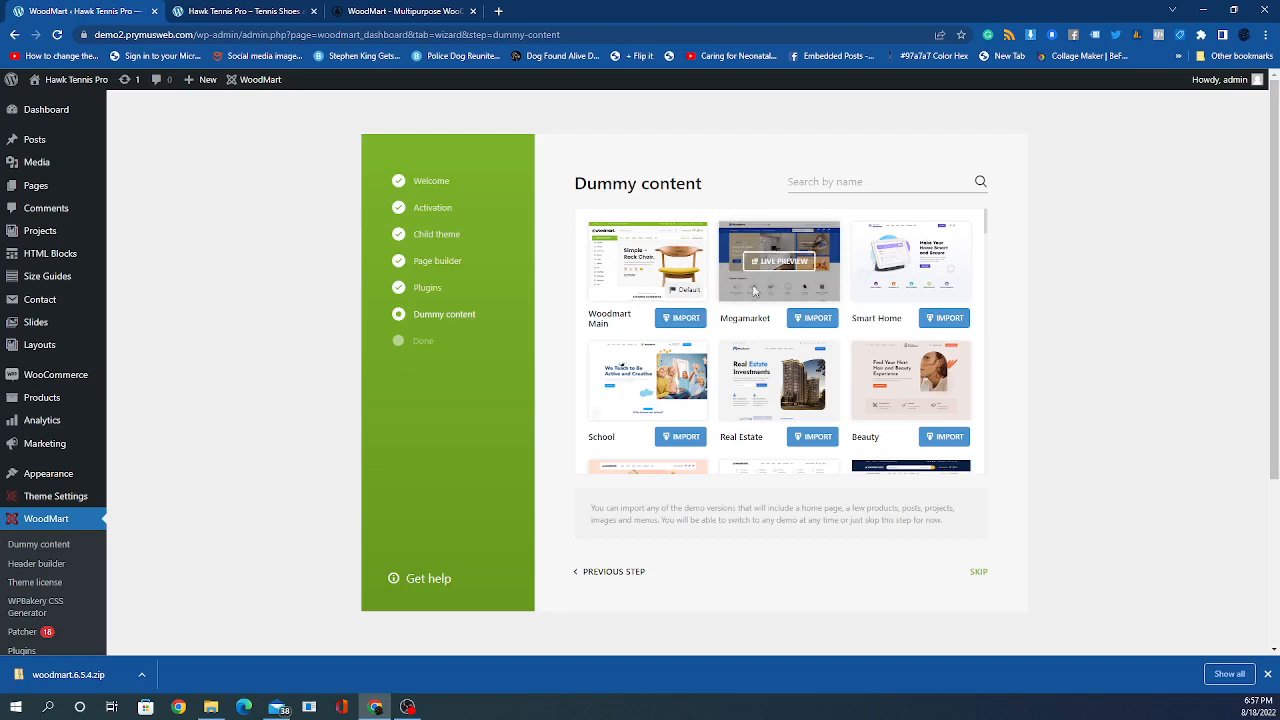
pyautogui.click(685, 320)
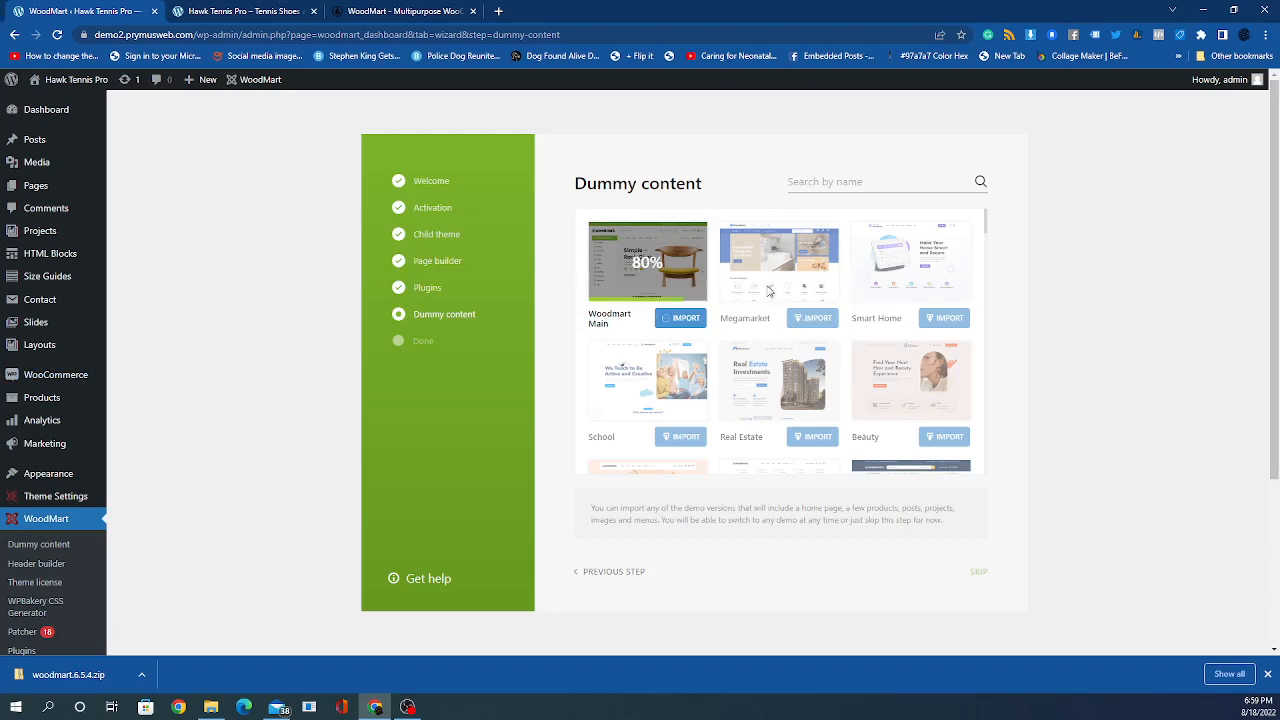
pyautogui.scroll(-4, 765, 290)
pyautogui.scroll(4, 760, 292)
pyautogui.scroll(-4, 800, 347)
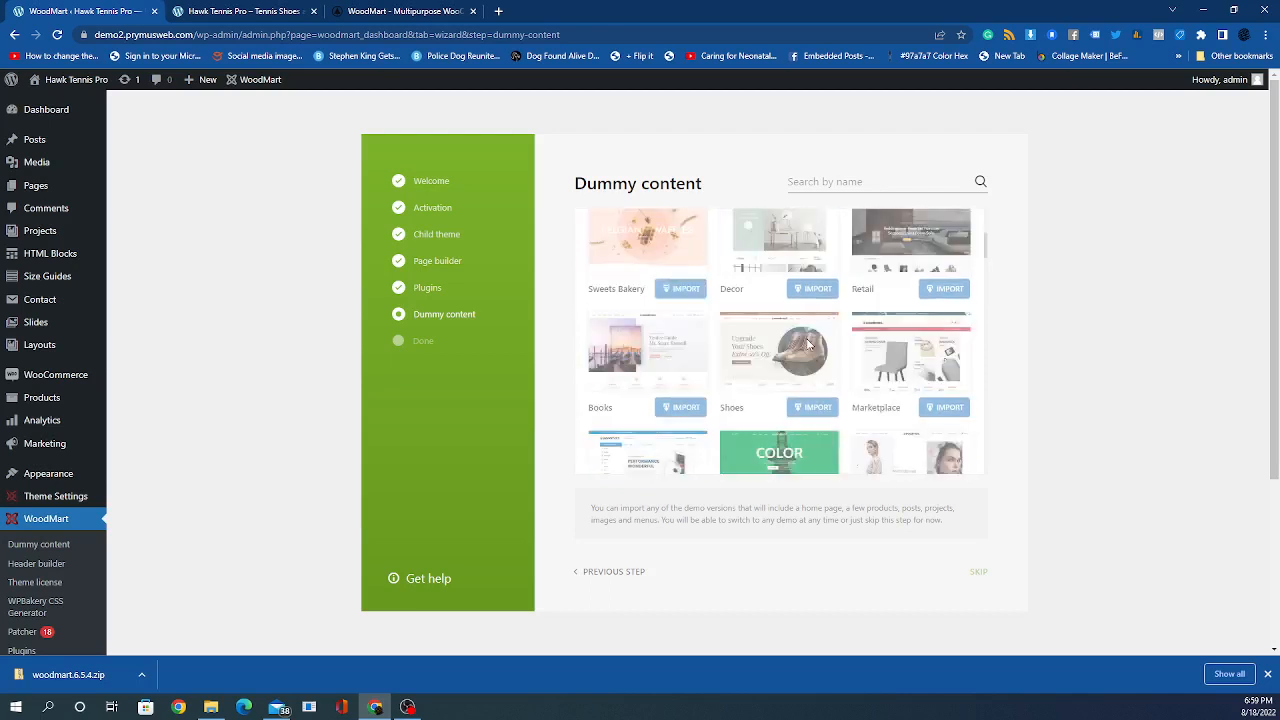
# Open the imported Woodmart Main page in a new browser tab and advance the setup wizard past the dummy content stage to completion.
pyautogui.scroll(4, 800, 347)
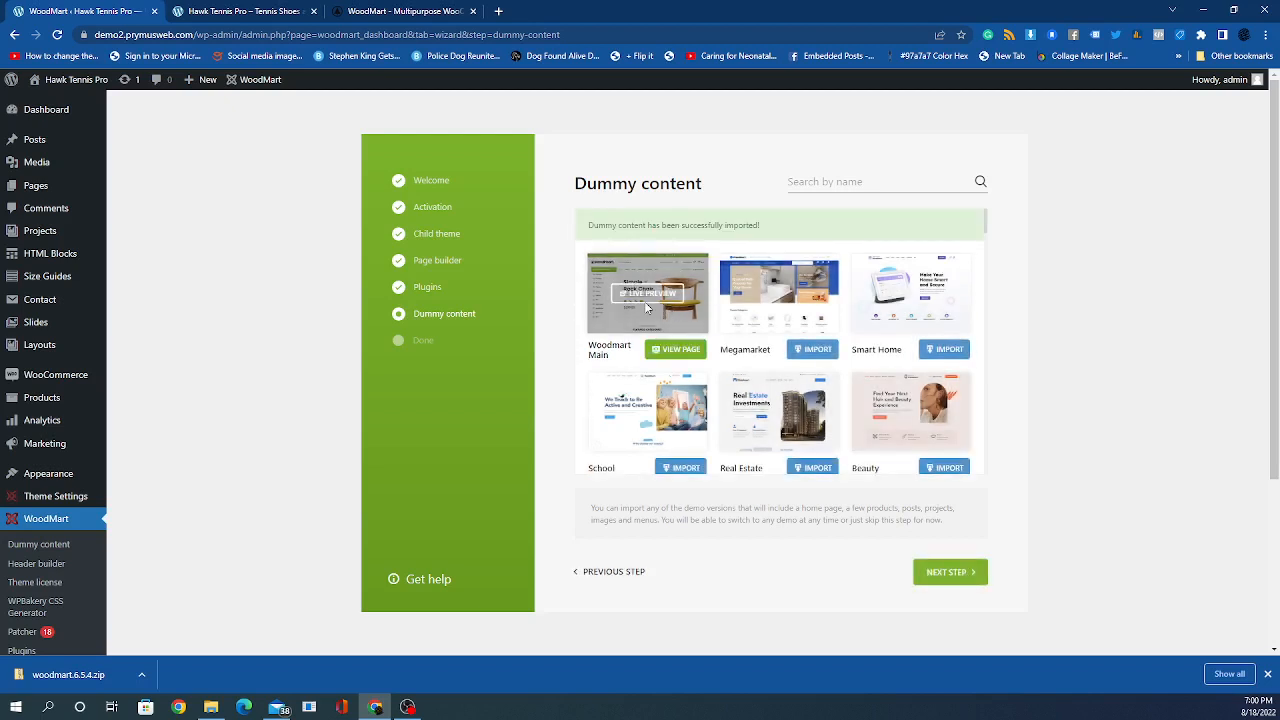
pyautogui.rightClick(687, 355)
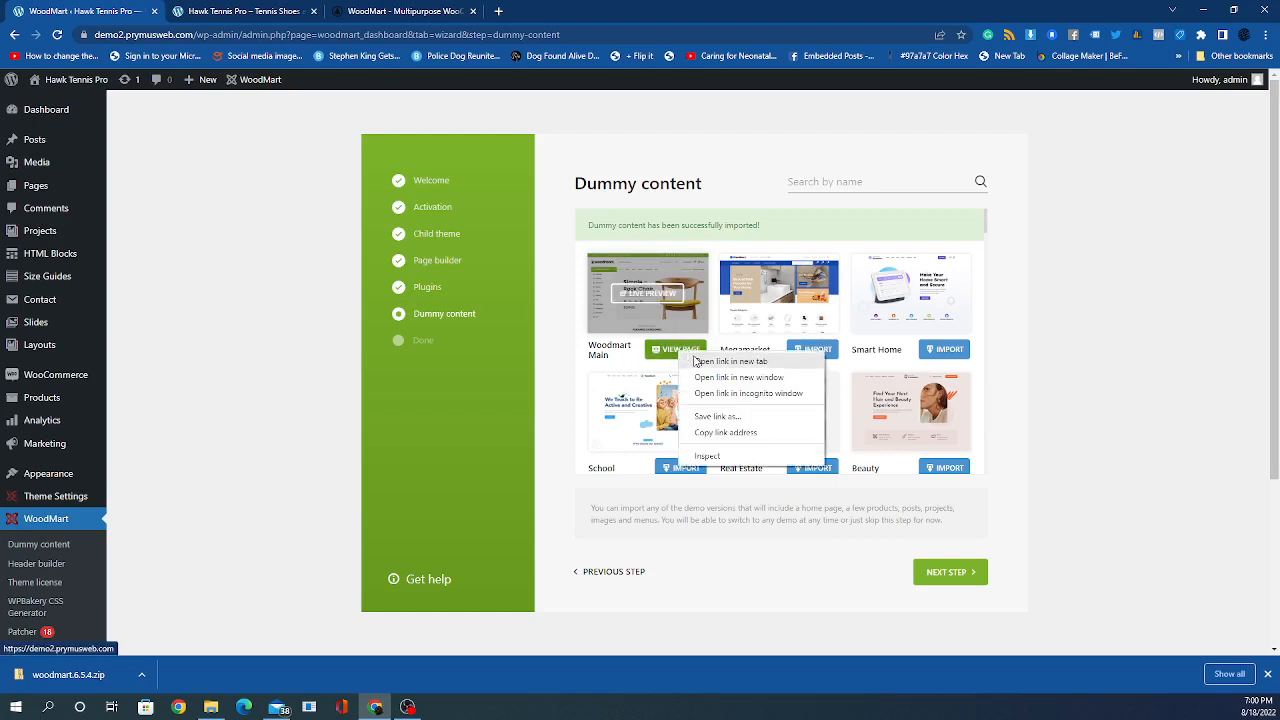
pyautogui.click(700, 361)
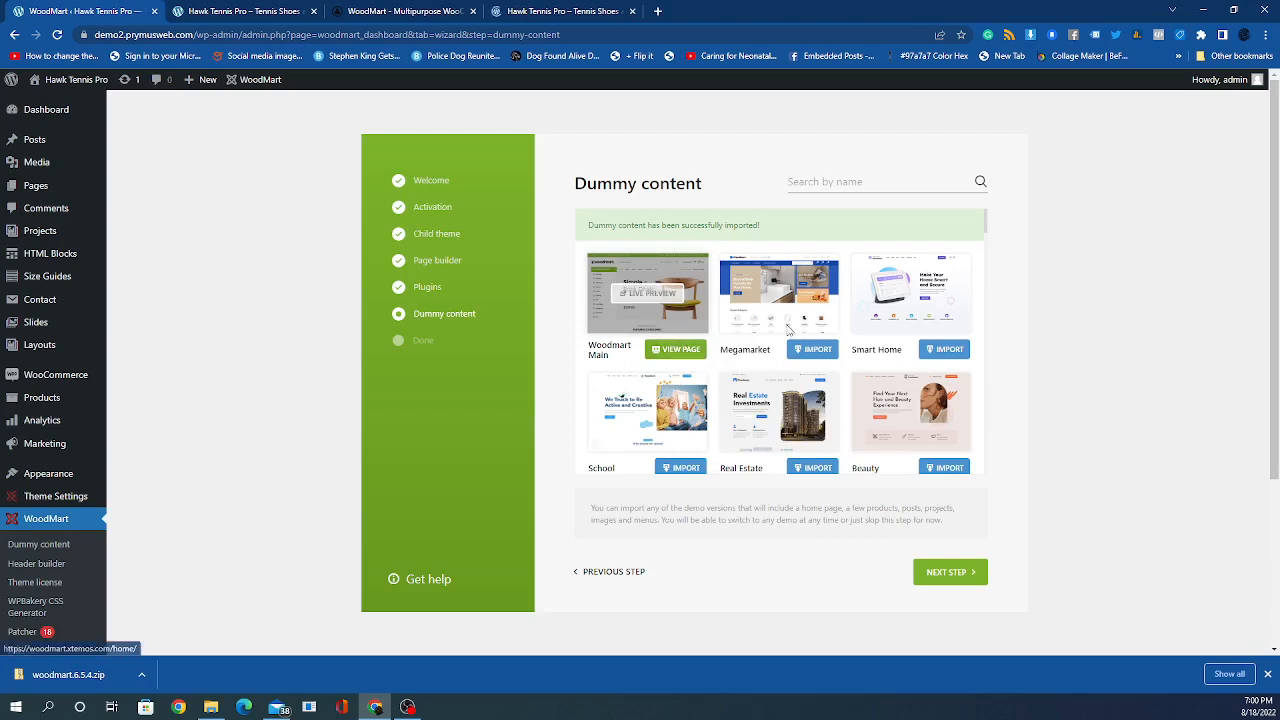
pyautogui.click(945, 574)
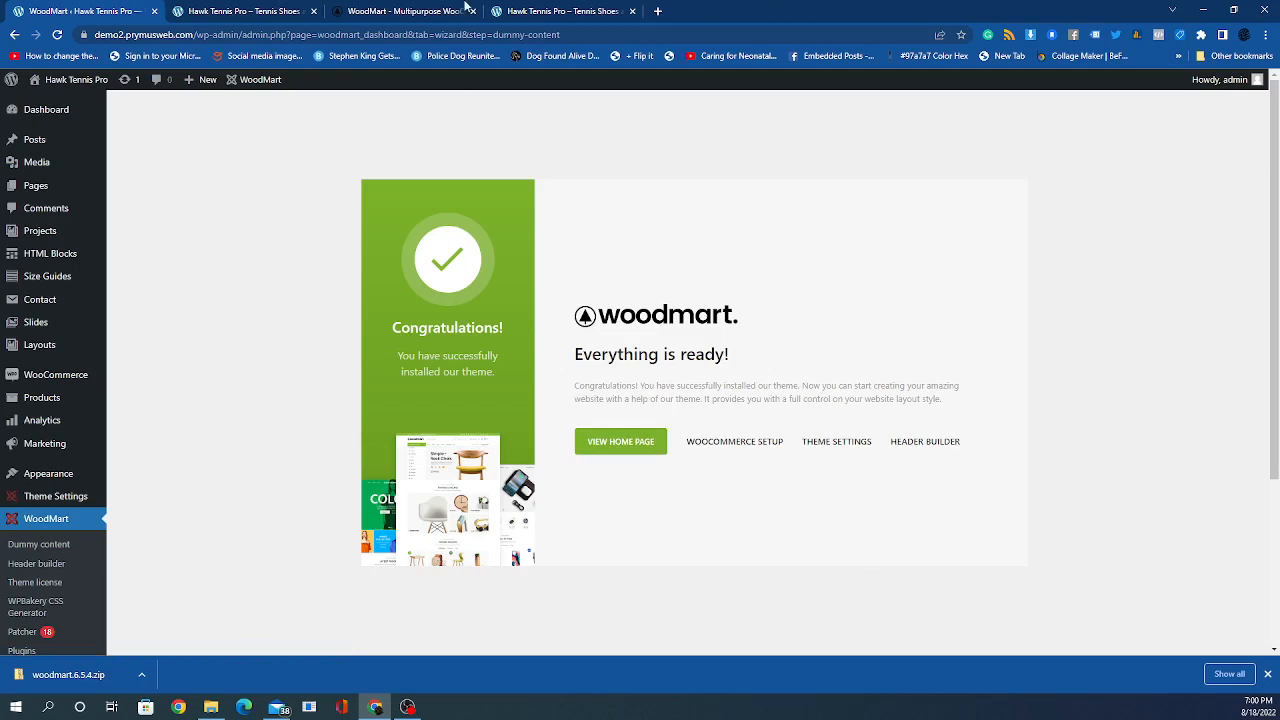
# Switch to the imported home page, dismiss the newsletter sign-up popup, and examine the site address, banner slider, featured categories and featured products.
pyautogui.click(562, 10)
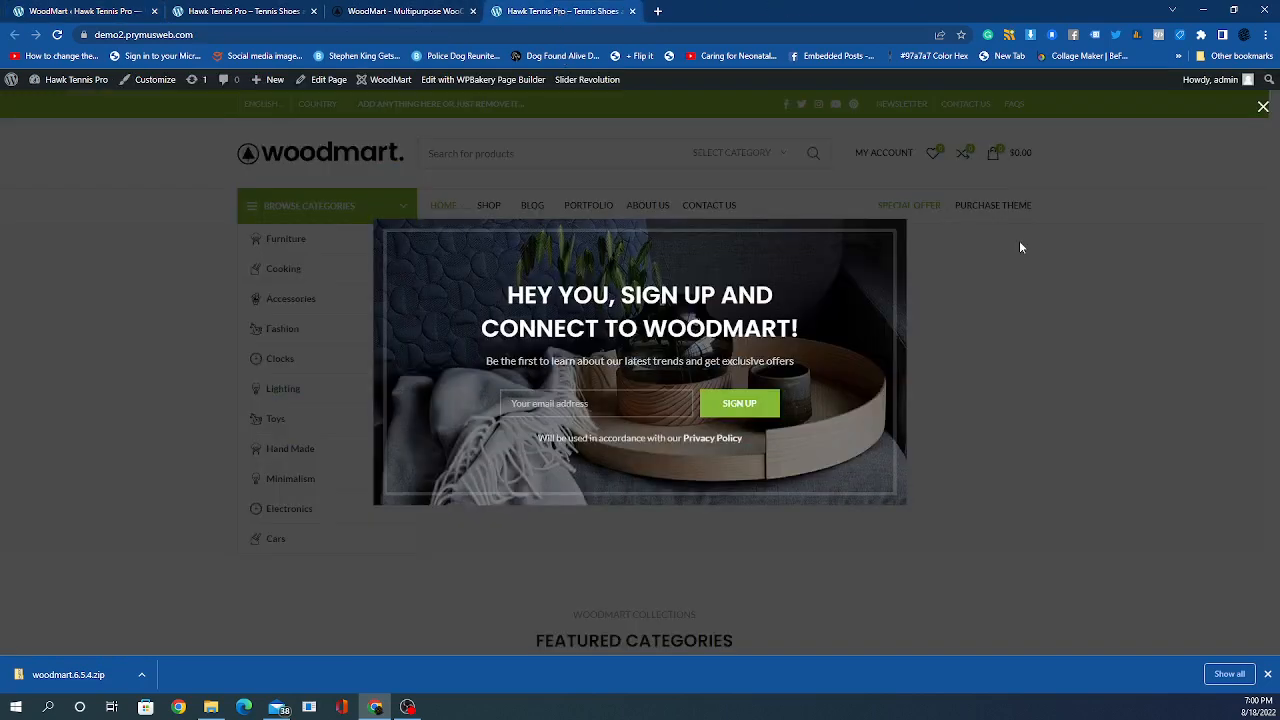
pyautogui.click(1261, 107)
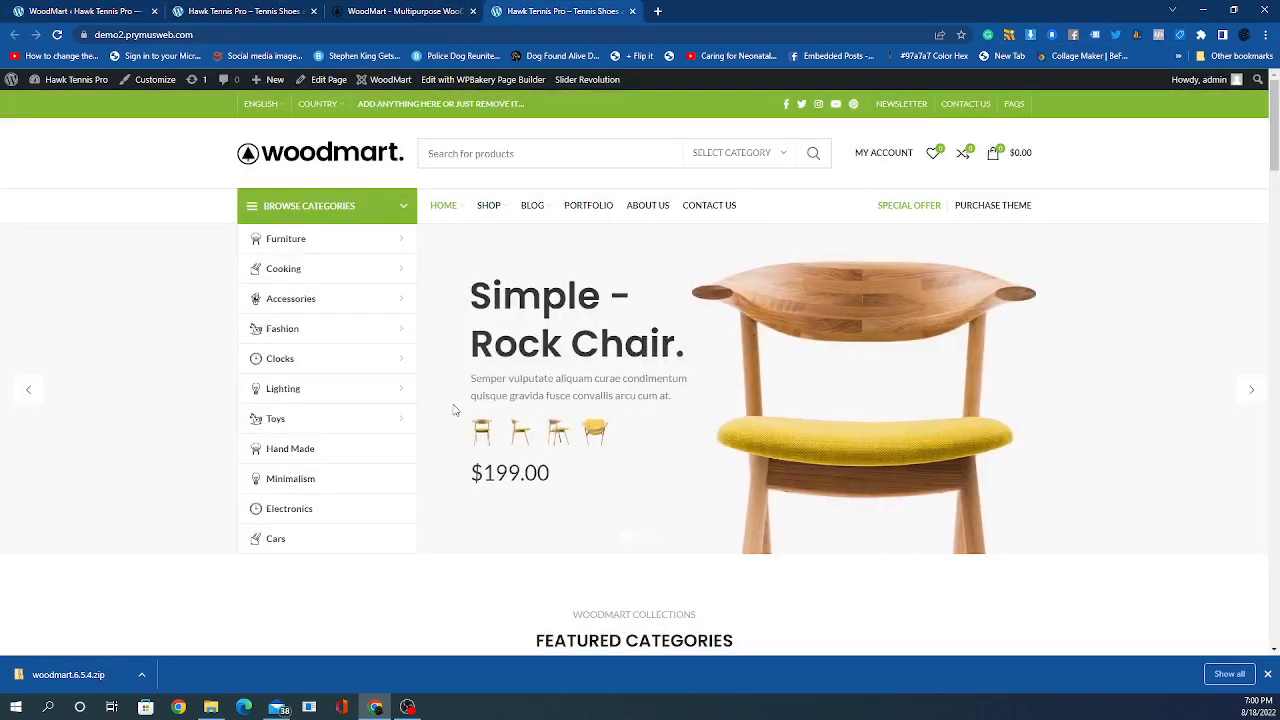
pyautogui.moveTo(118, 34); pyautogui.dragTo(227, 29)
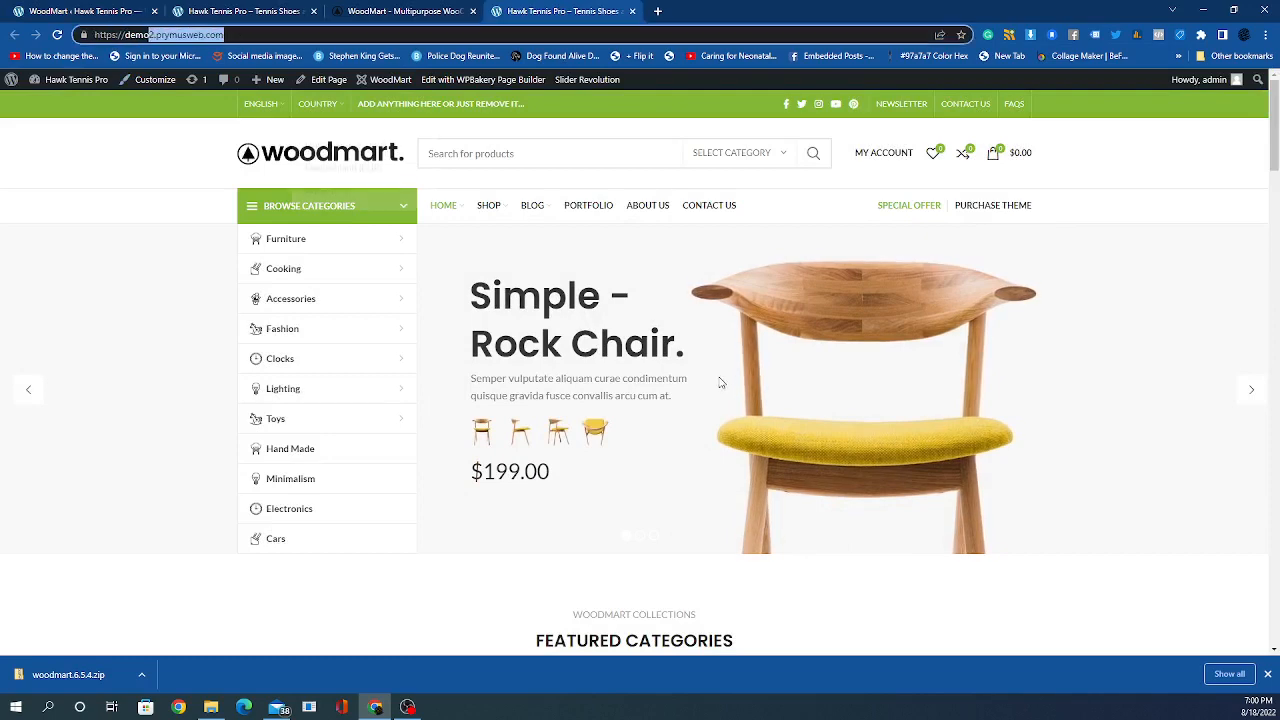
pyautogui.click(207, 366)
pyautogui.scroll(-8, 303, 374)
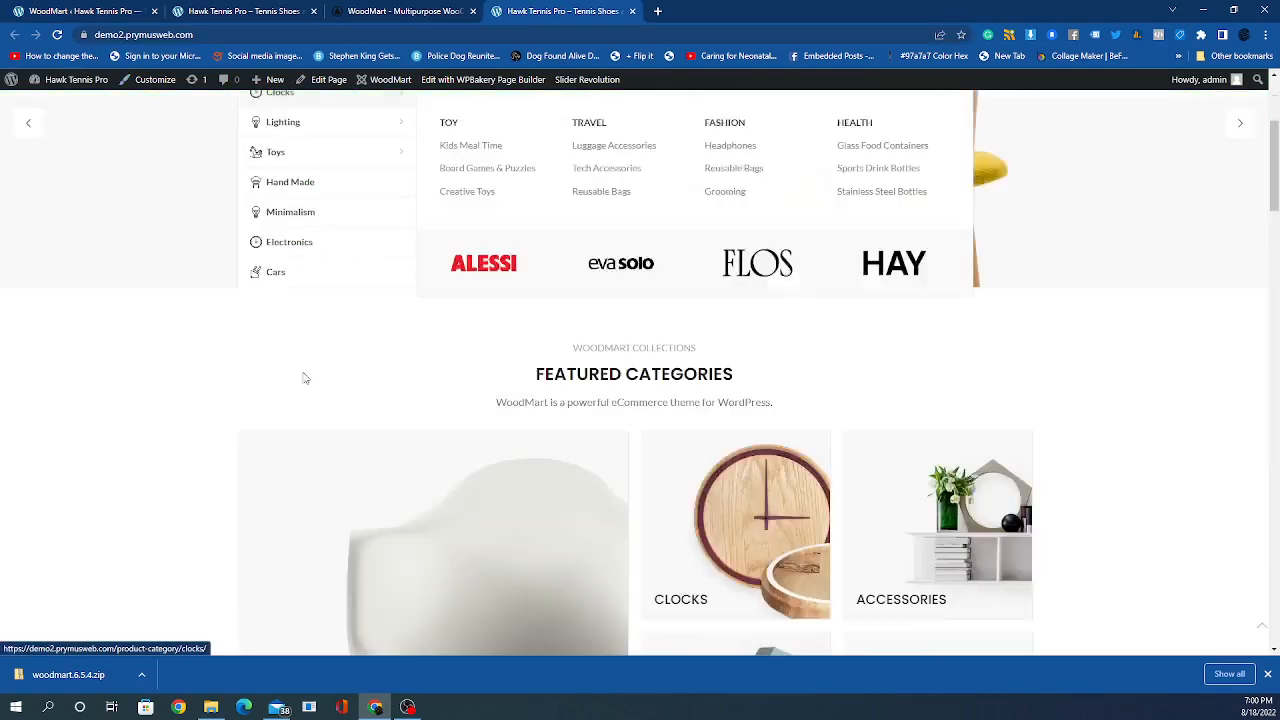
pyautogui.scroll(-10, 655, 388)
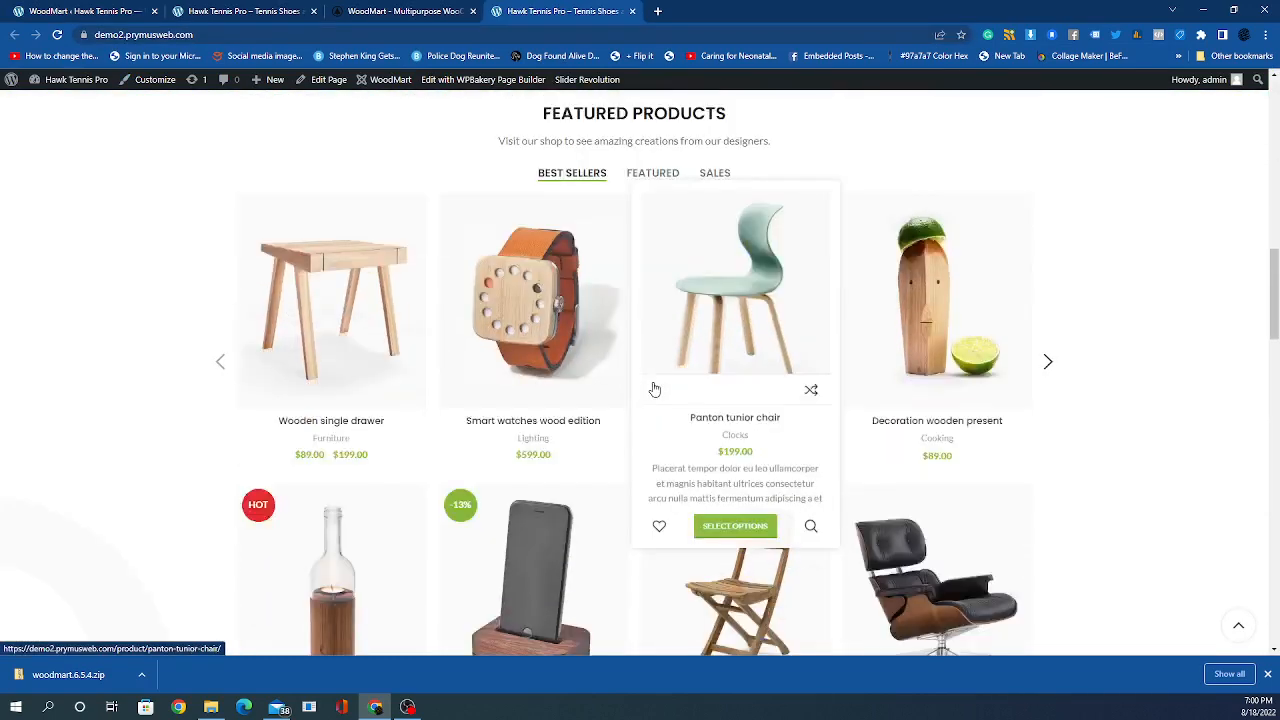
pyautogui.scroll(18, 641, 393)
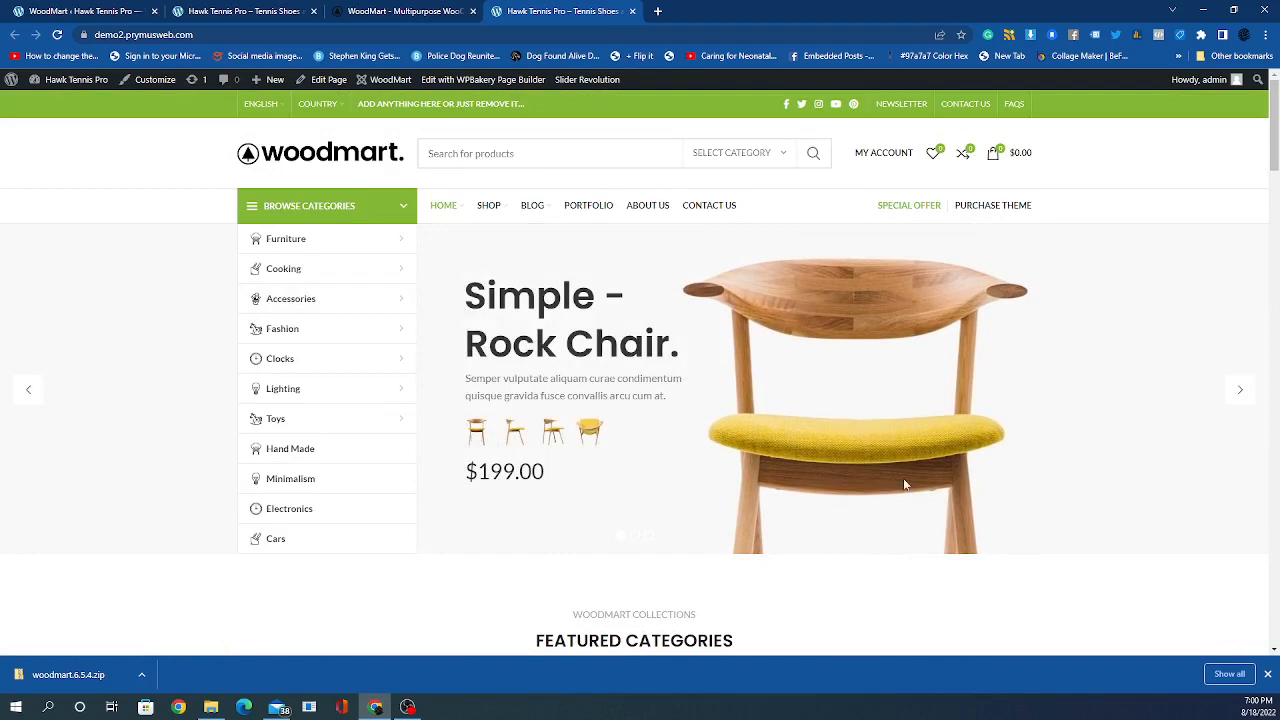
pyautogui.scroll(-3, 559, 346)
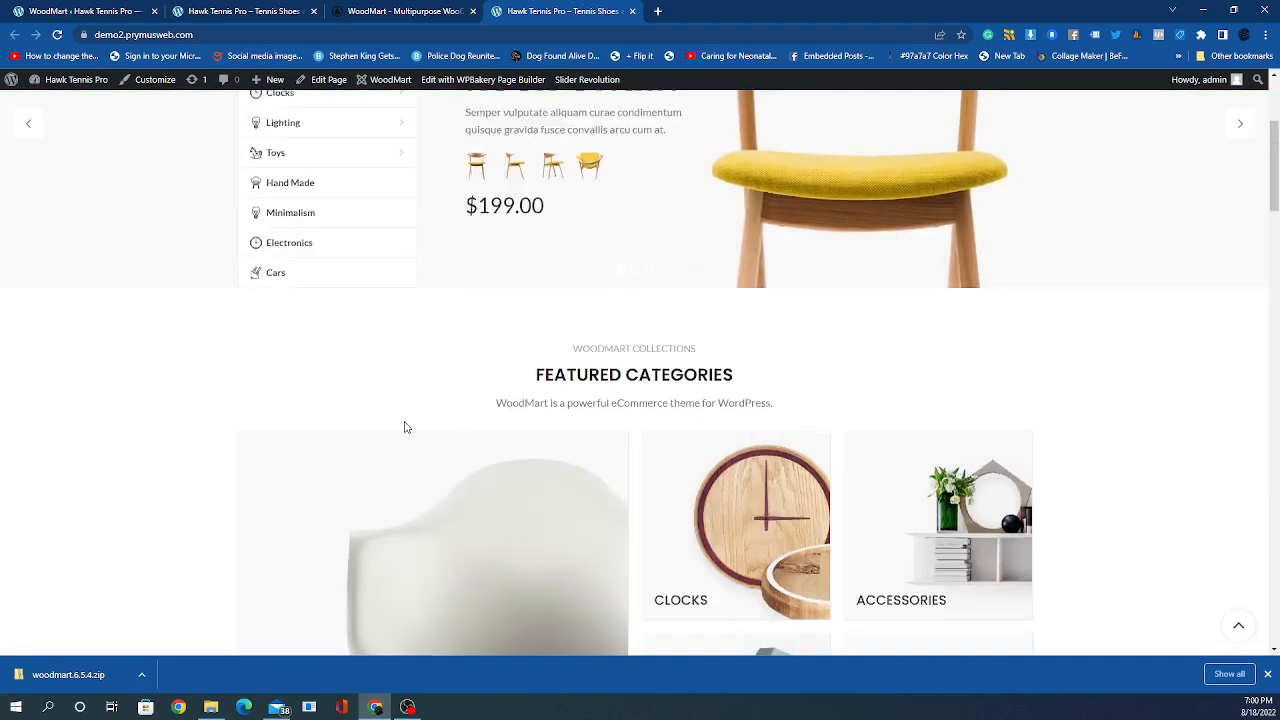
pyautogui.scroll(3, 398, 432)
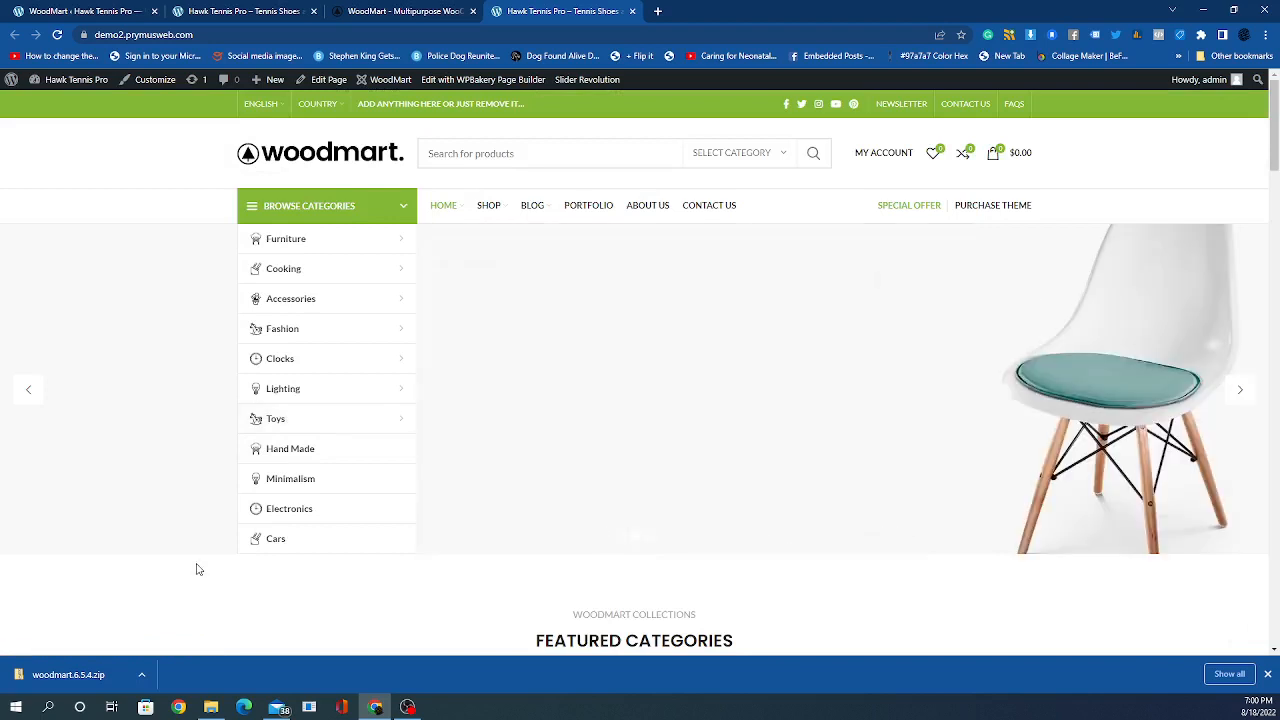